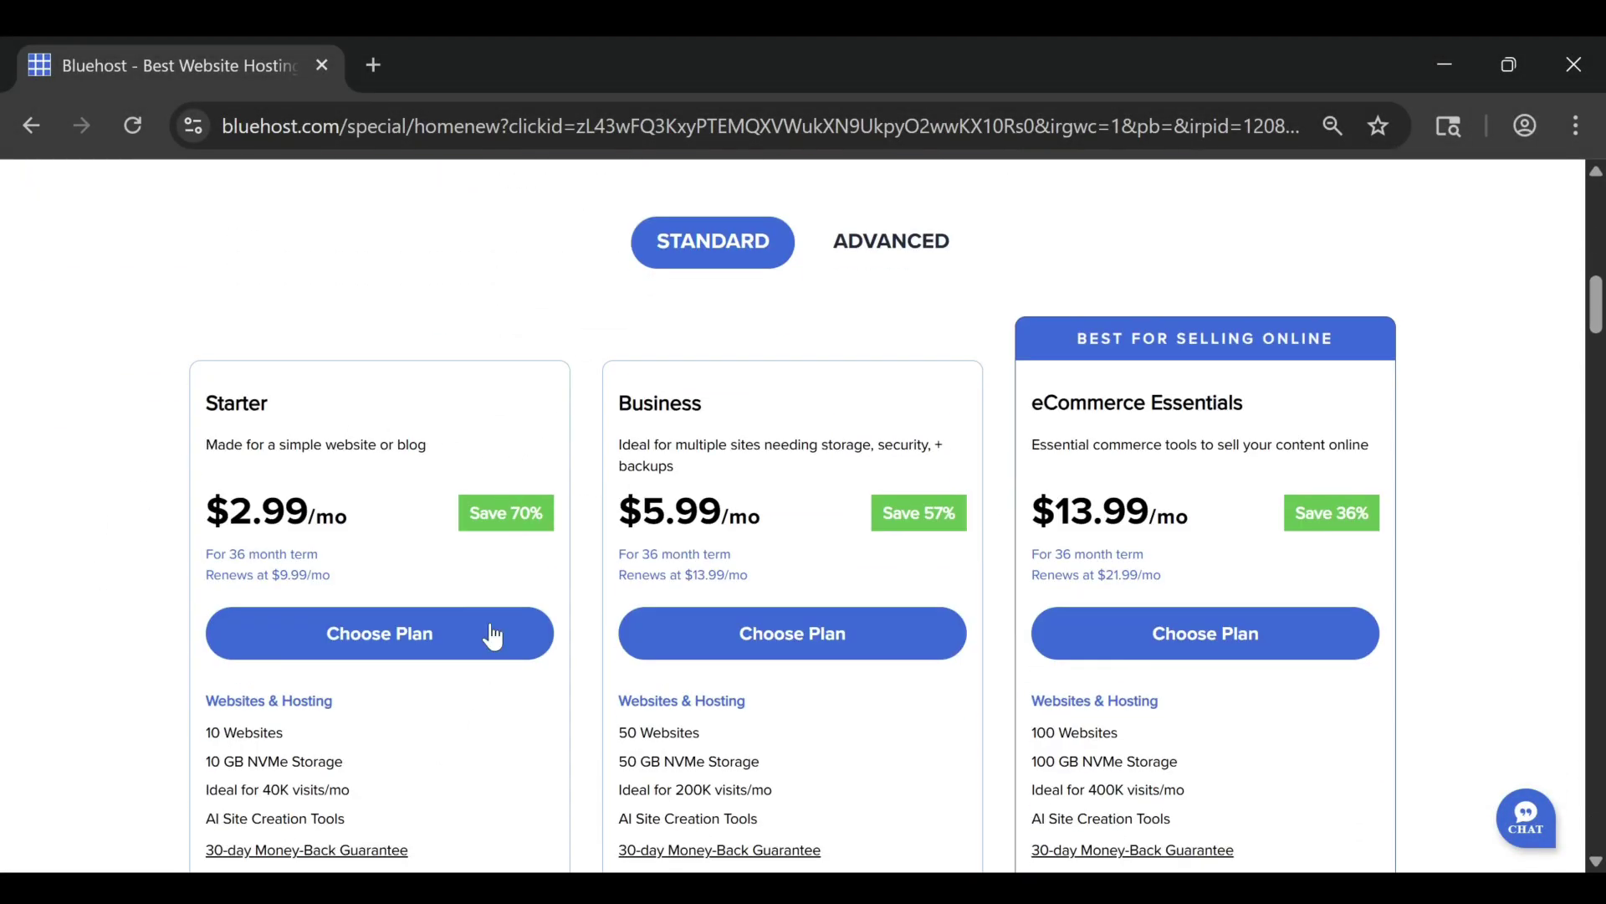
Choose the Starter plan and search for the free domain tcts-consulting.com
{"action": "left_click", "coordinate": [387, 653]}
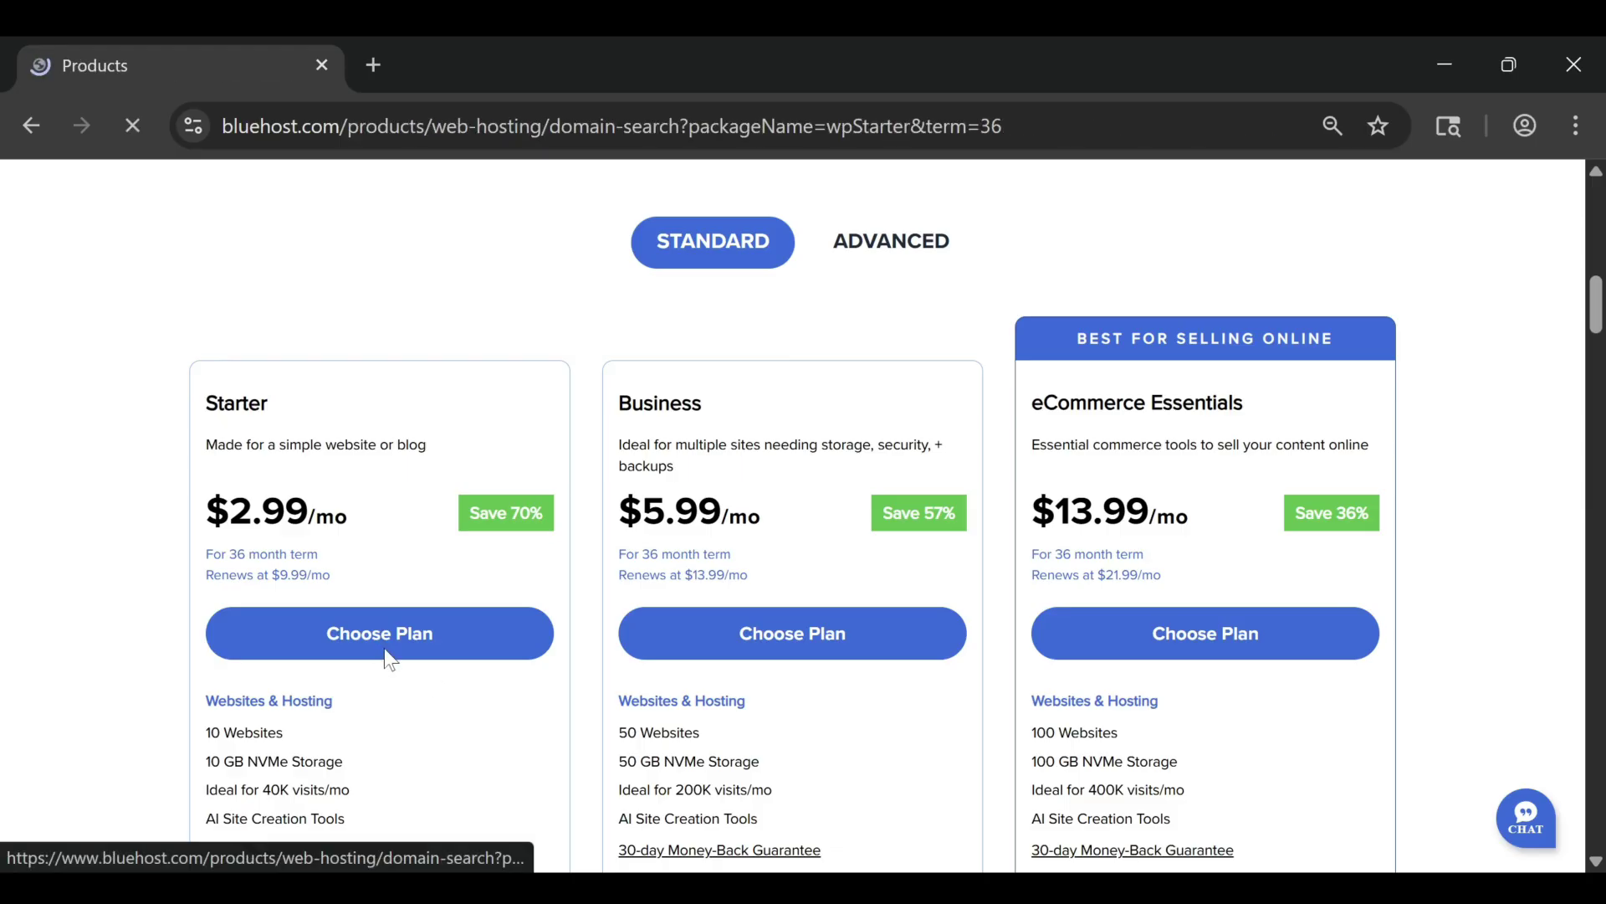
{"action": "type", "text": "tcts-consulting"}
{"action": "left_click", "coordinate": [818, 642]}
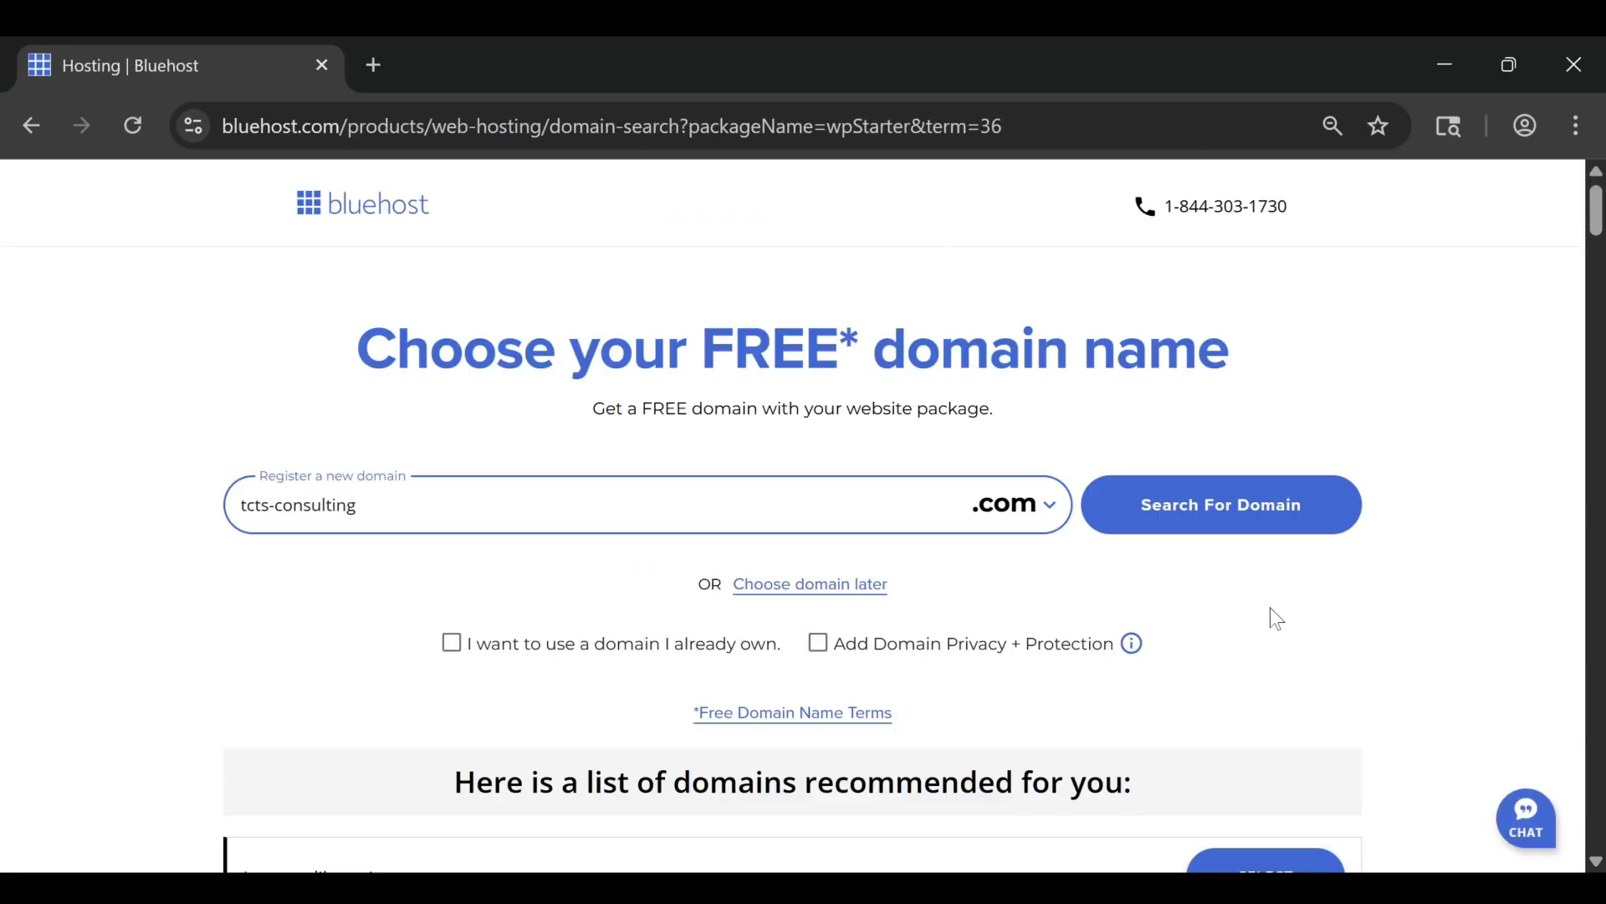
{"action": "left_click", "coordinate": [1244, 506]}
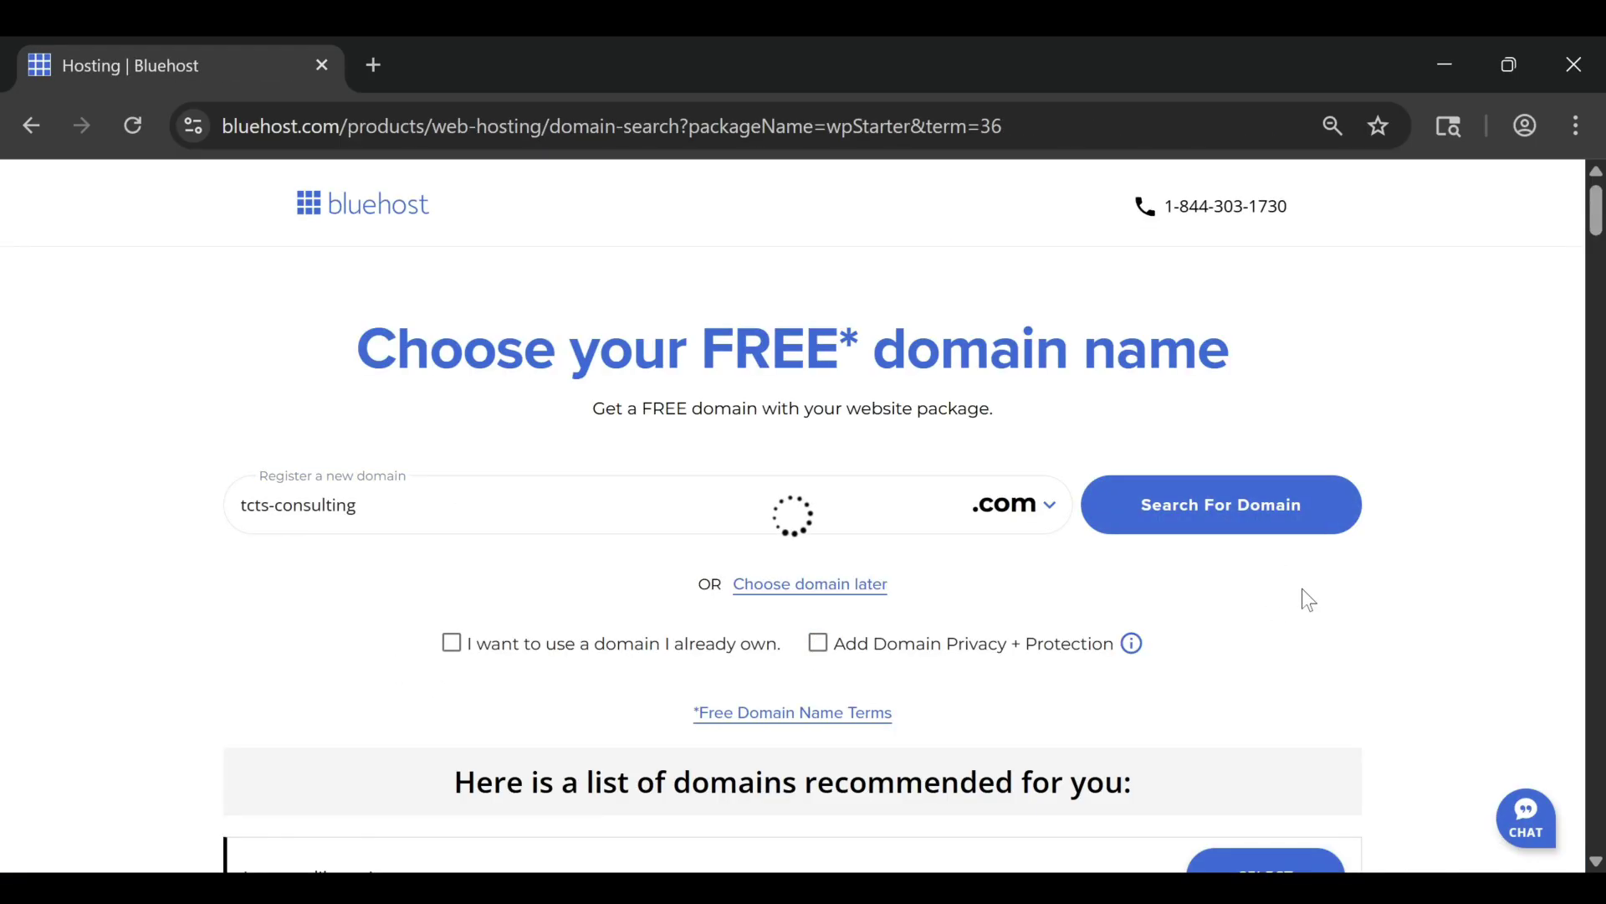
Switch the hosting term to 1 Year at $3.99/mo, making the total $47.88
{"action": "left_click", "coordinate": [464, 452]}
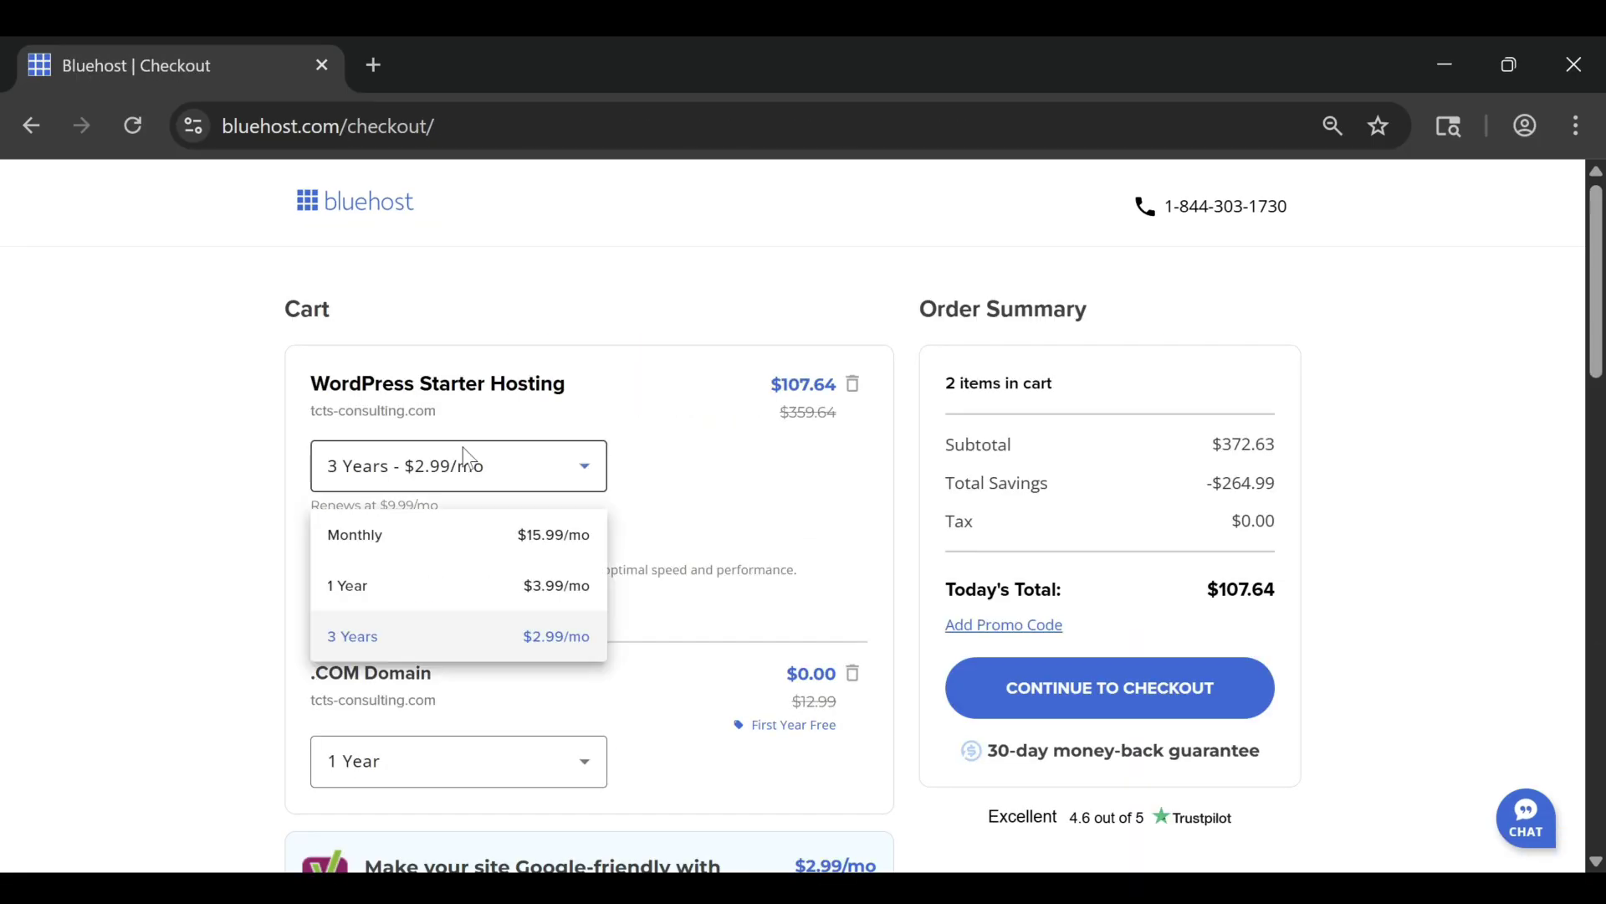
{"action": "left_click", "coordinate": [362, 595]}
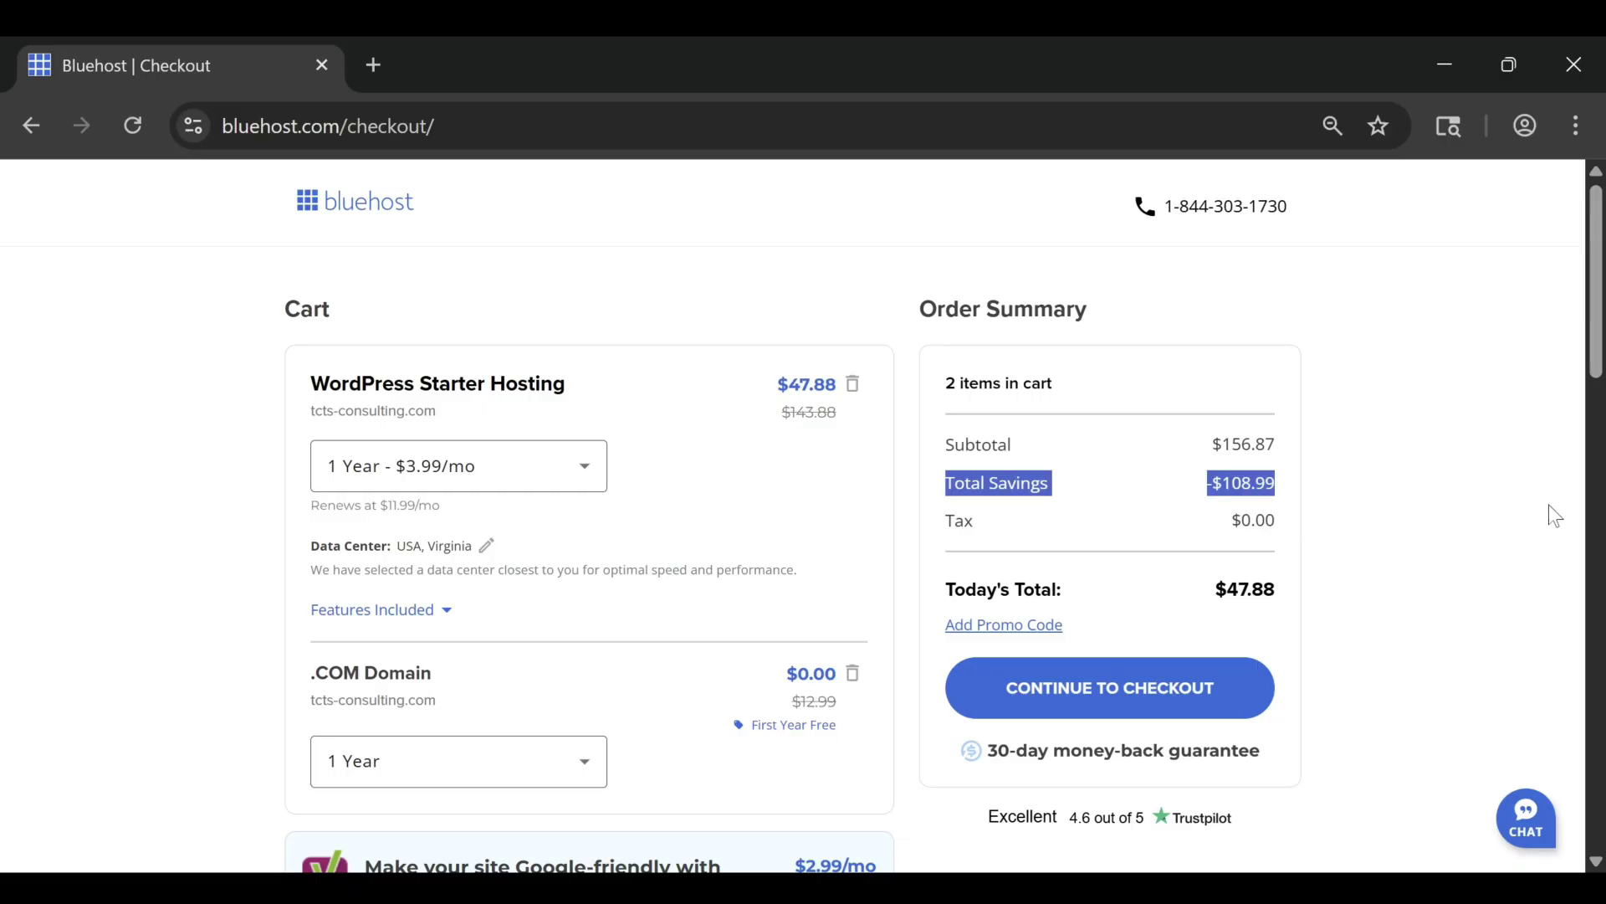
{"action": "left_click", "coordinate": [1478, 455]}
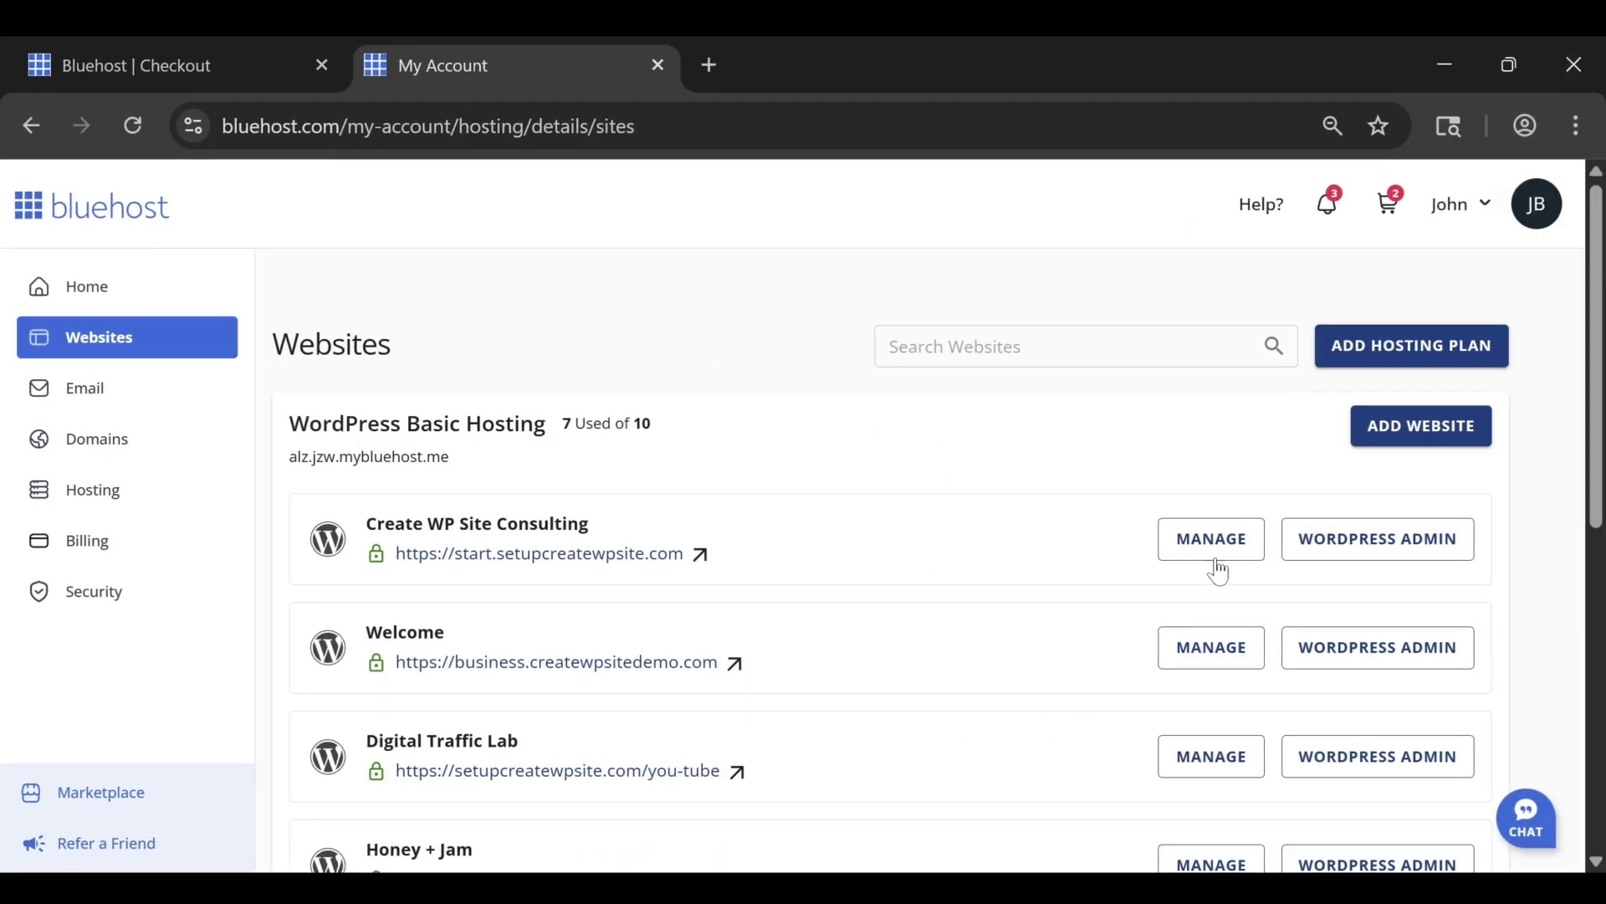
Manage Create WP Site Consulting and launch its WordPress admin
{"action": "left_click", "coordinate": [1216, 559]}
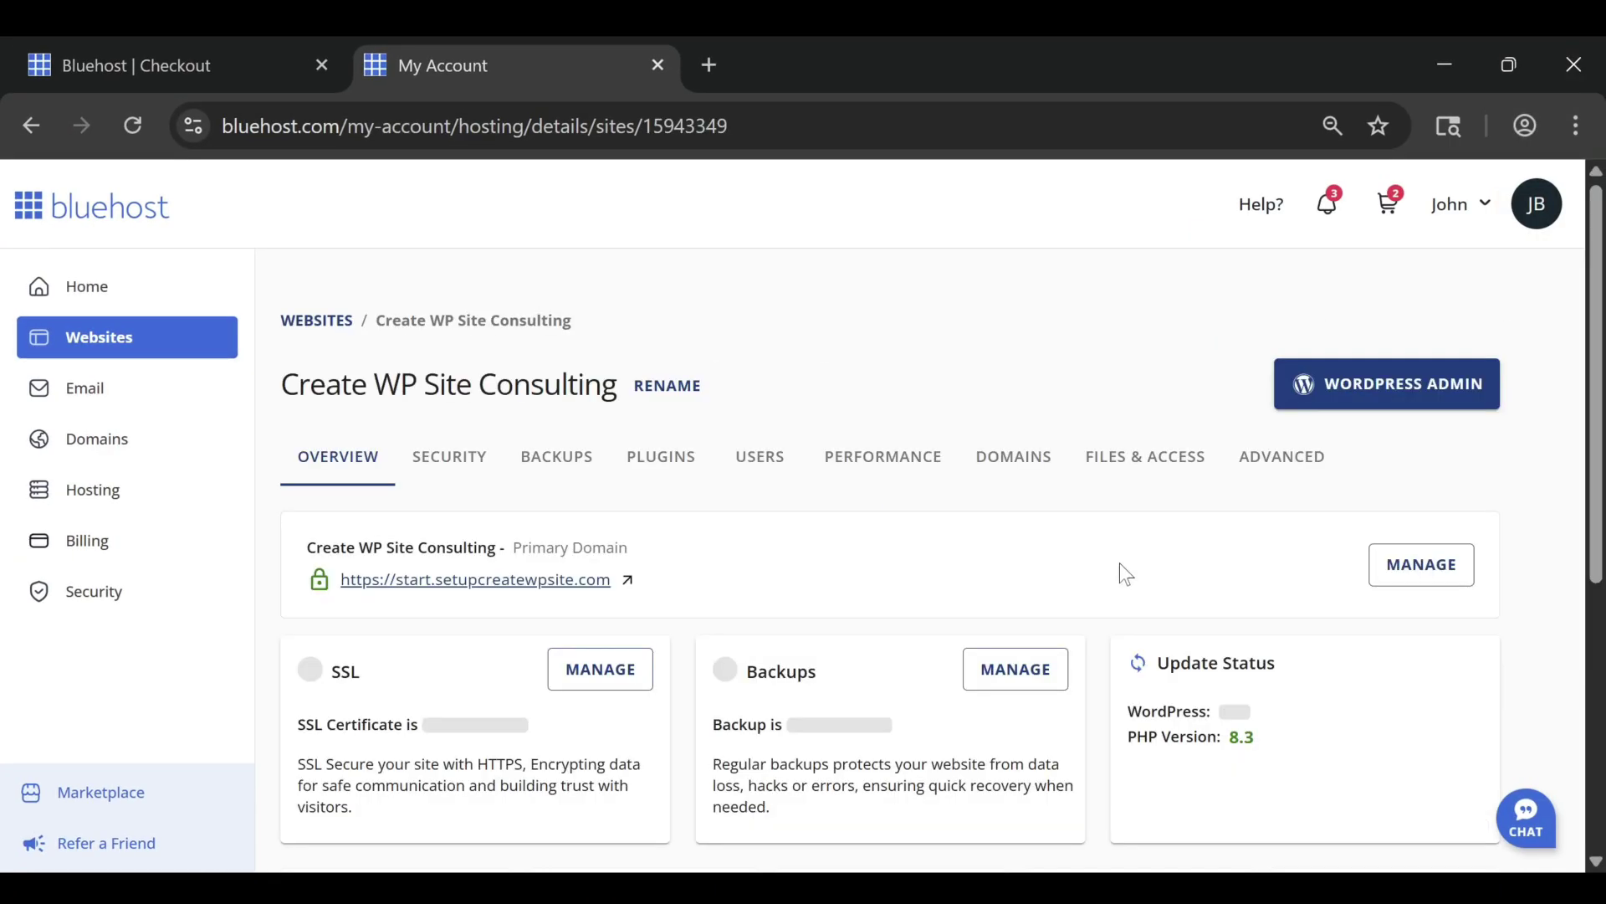
{"action": "left_click", "coordinate": [1351, 400]}
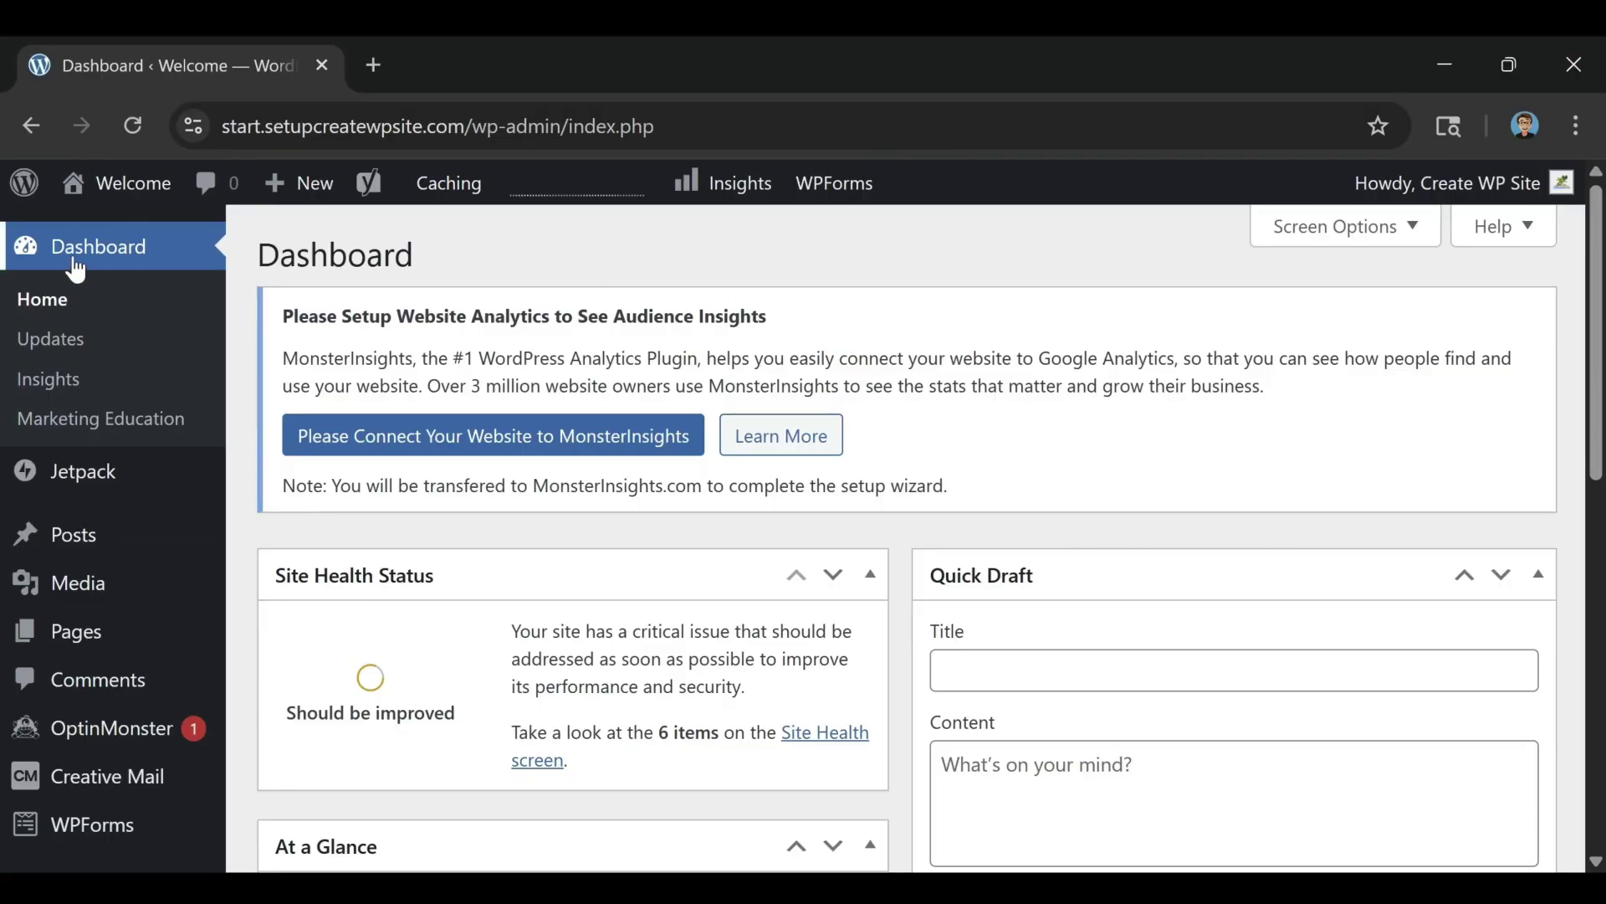
{"action": "mouse_move", "coordinate": [81, 774]}
{"action": "scroll", "coordinate": [81, 774], "scroll_direction": "down", "scroll_amount": 5}
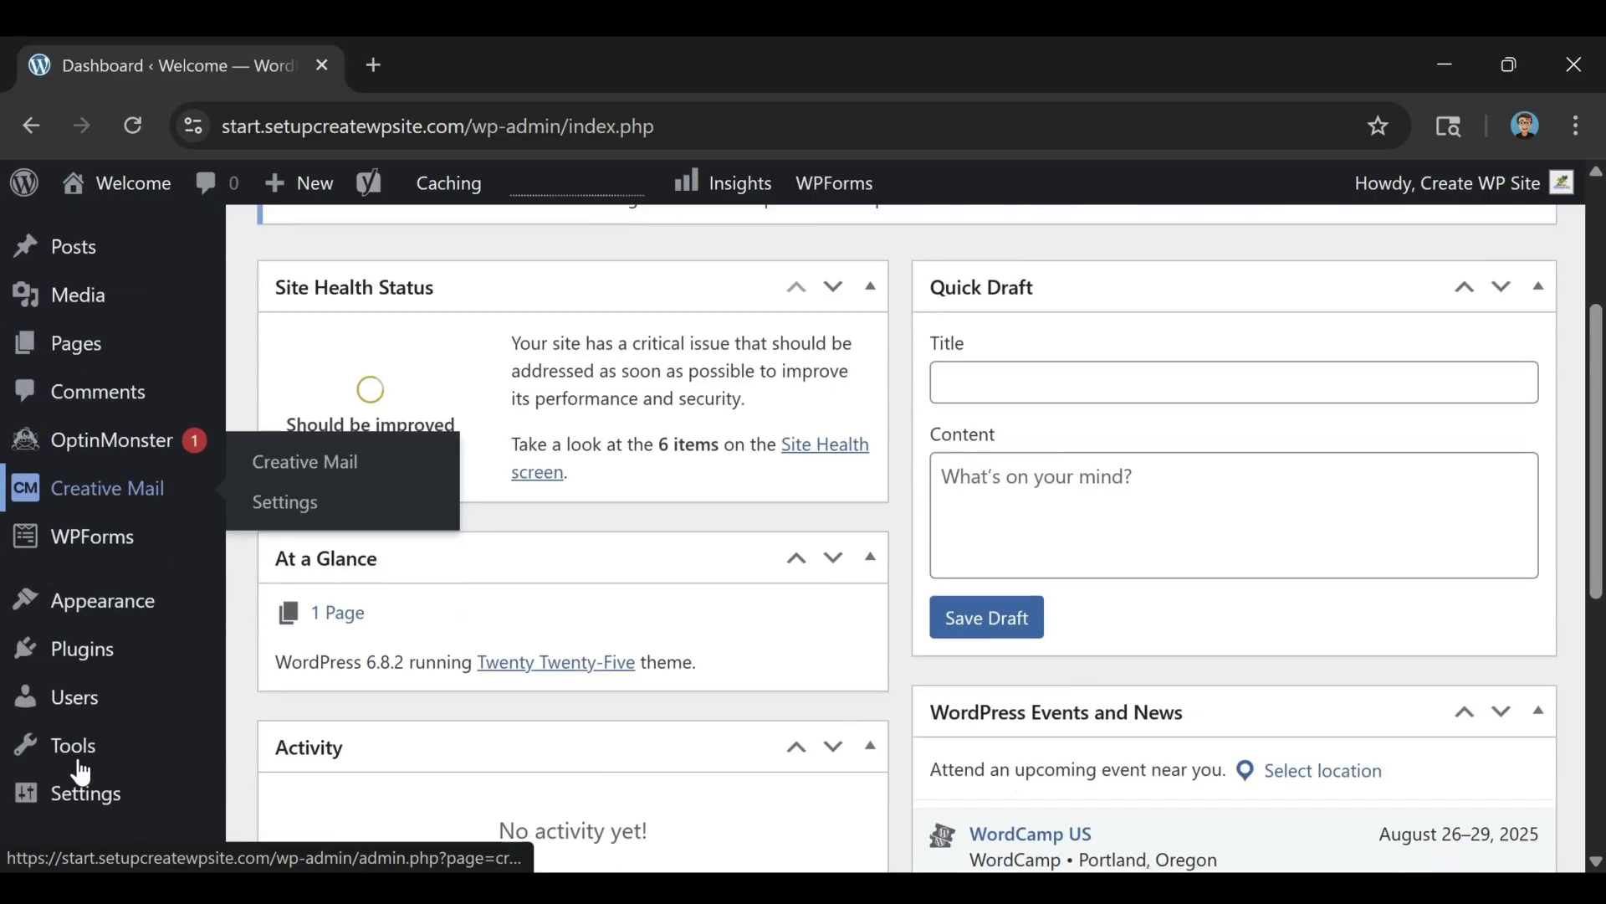
{"action": "scroll", "coordinate": [64, 352], "scroll_direction": "up", "scroll_amount": 8}
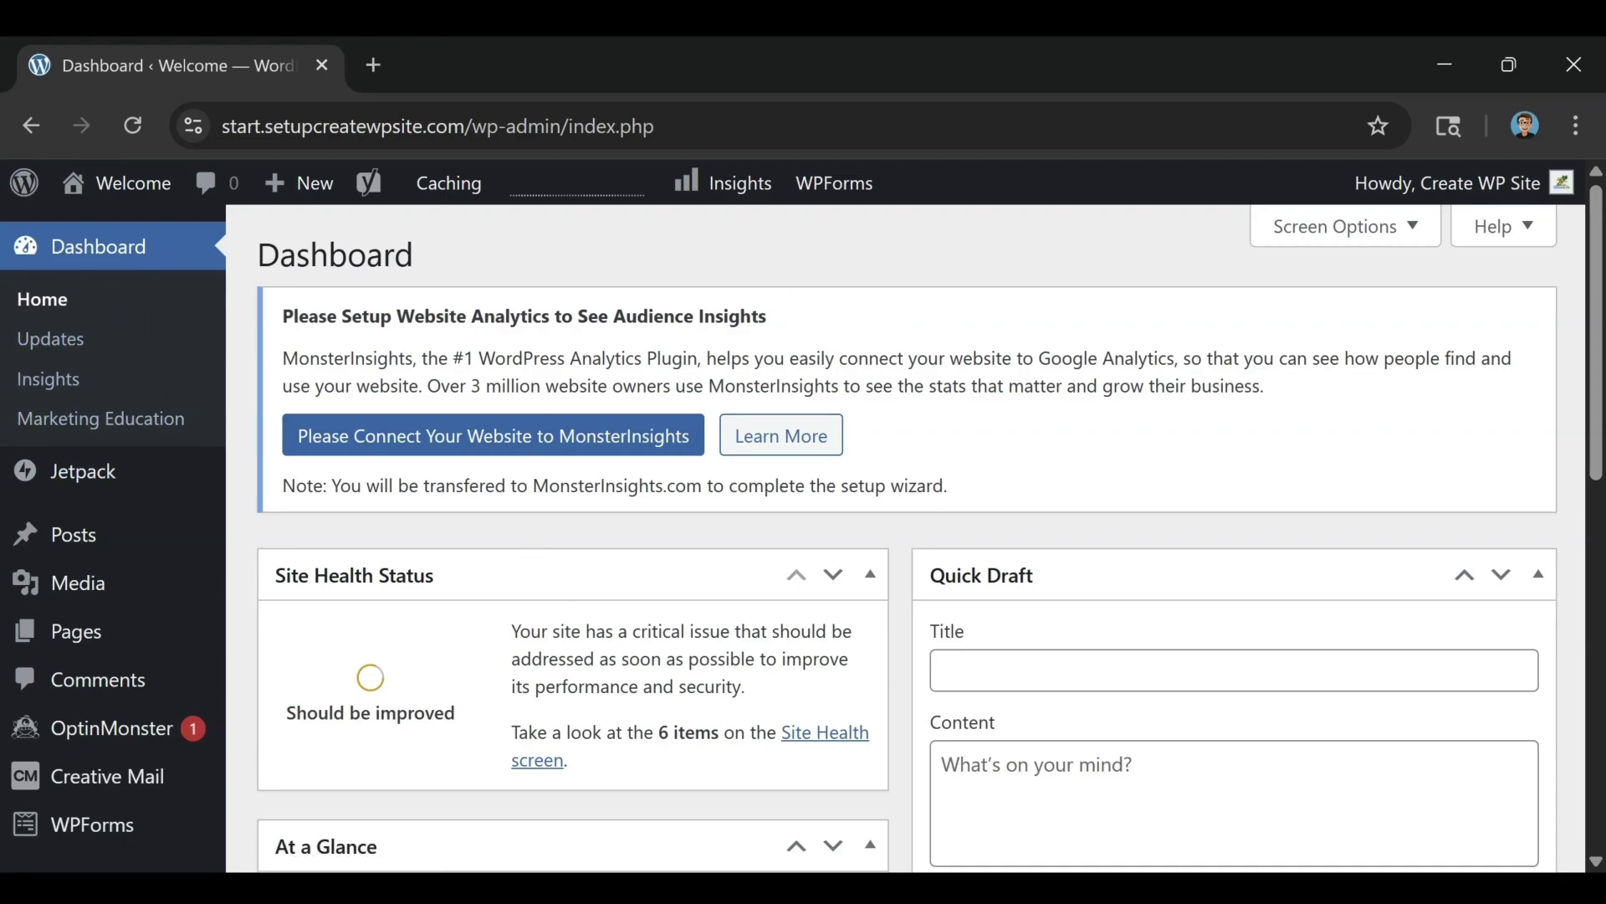
{"action": "scroll", "coordinate": [1030, 430], "scroll_direction": "down", "scroll_amount": 5}
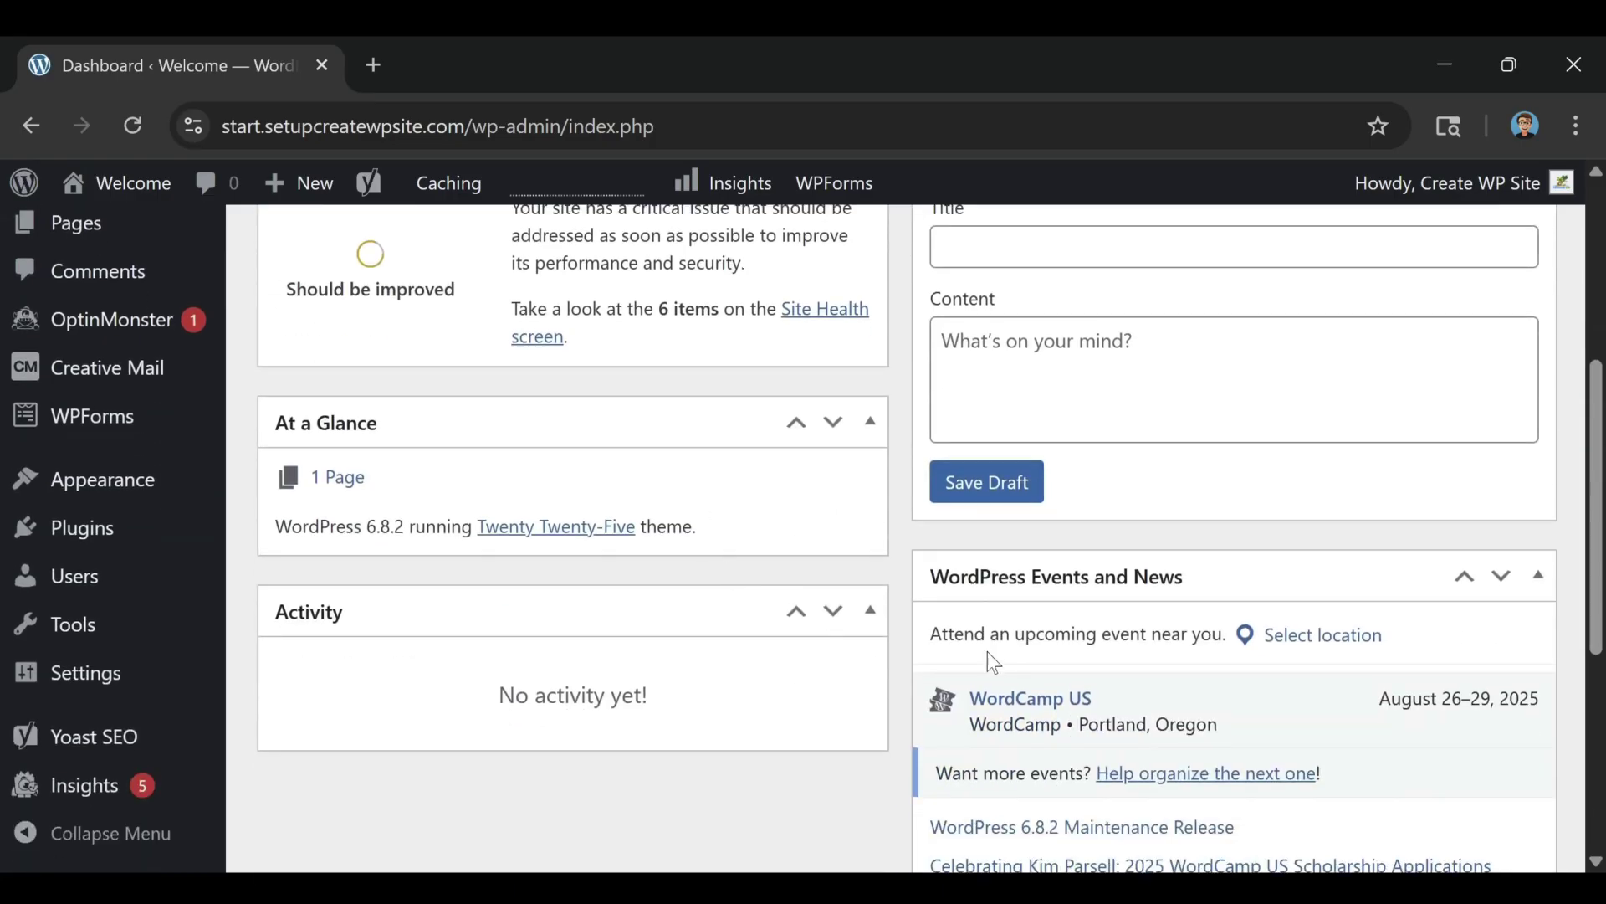
{"action": "scroll", "coordinate": [712, 657], "scroll_direction": "up", "scroll_amount": 5}
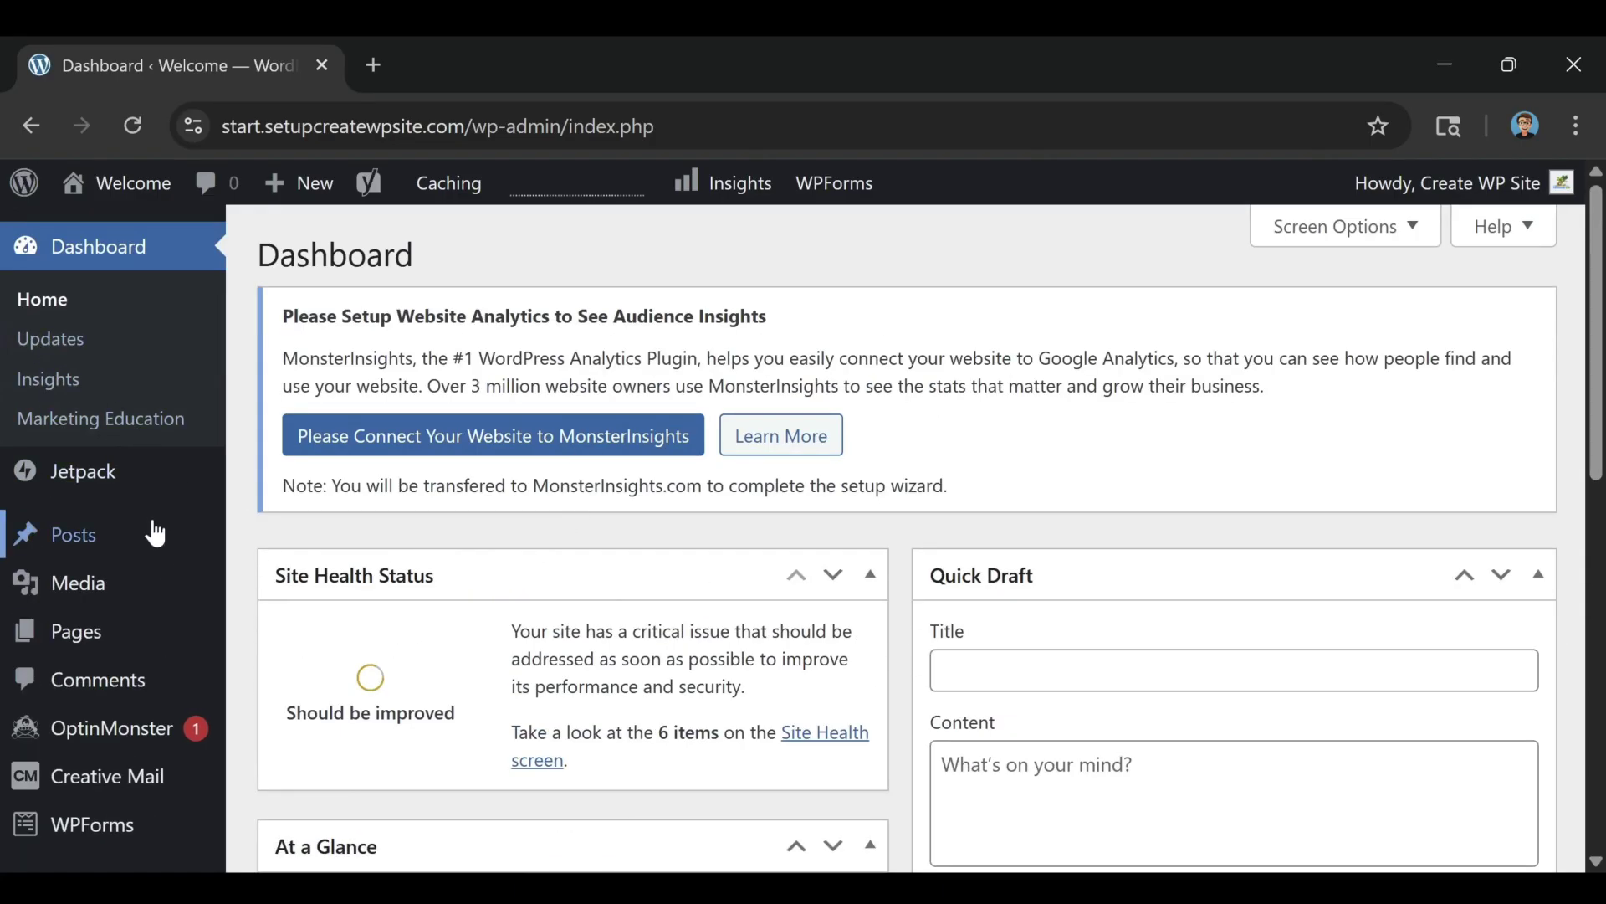
{"action": "left_click", "coordinate": [76, 548]}
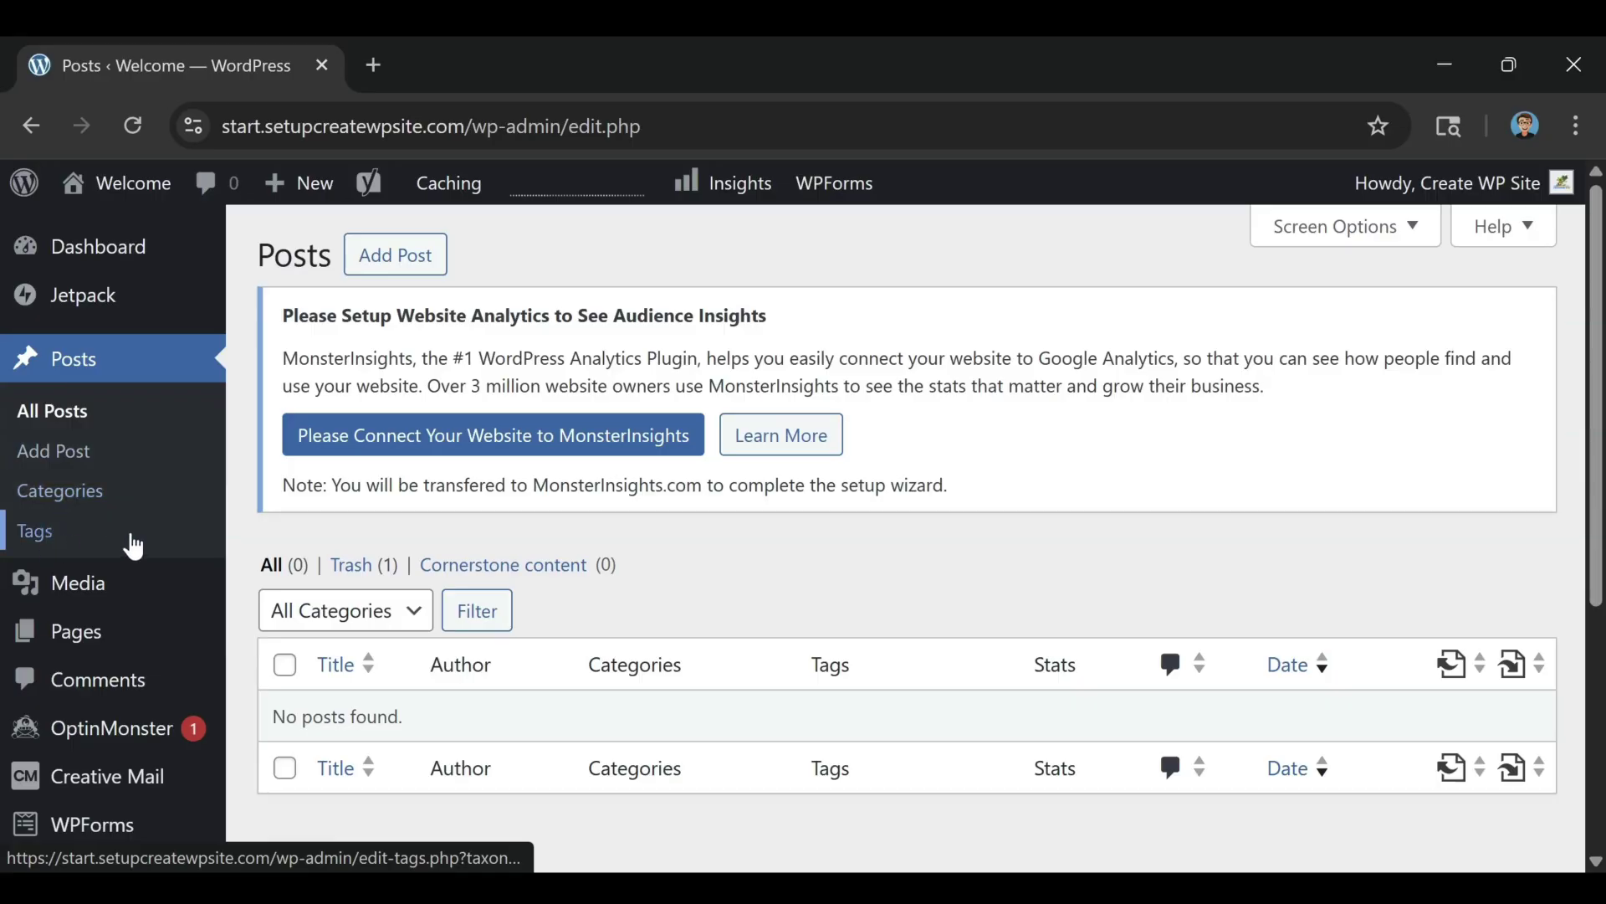
Browse the empty media library and upload page, then open the Pages list
{"action": "left_click", "coordinate": [73, 578]}
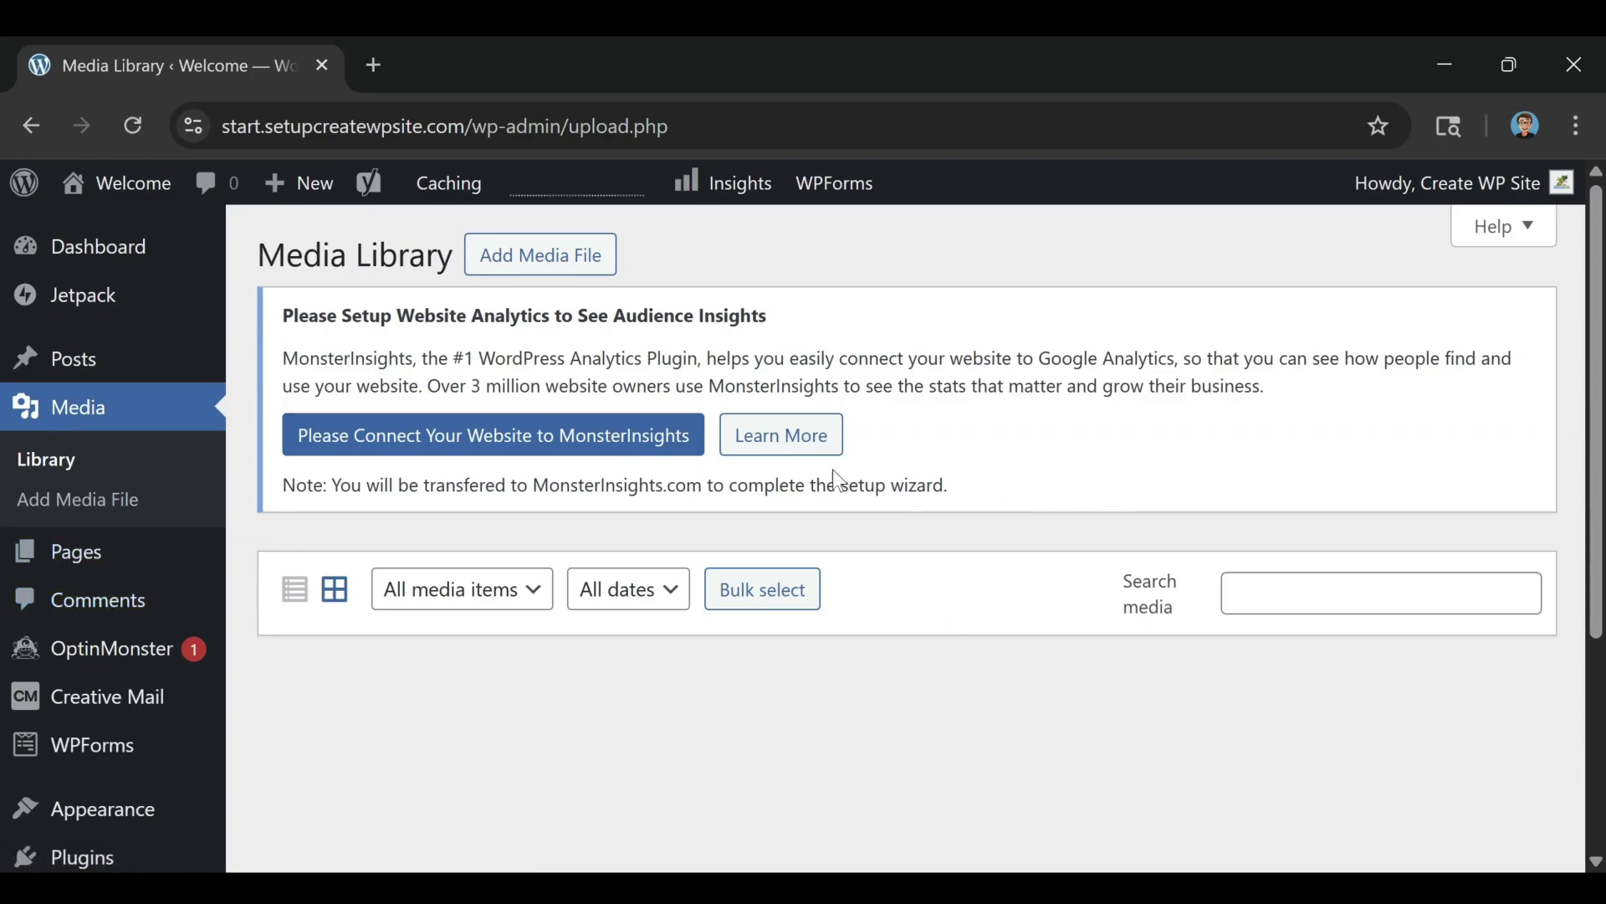
{"action": "left_click", "coordinate": [95, 502]}
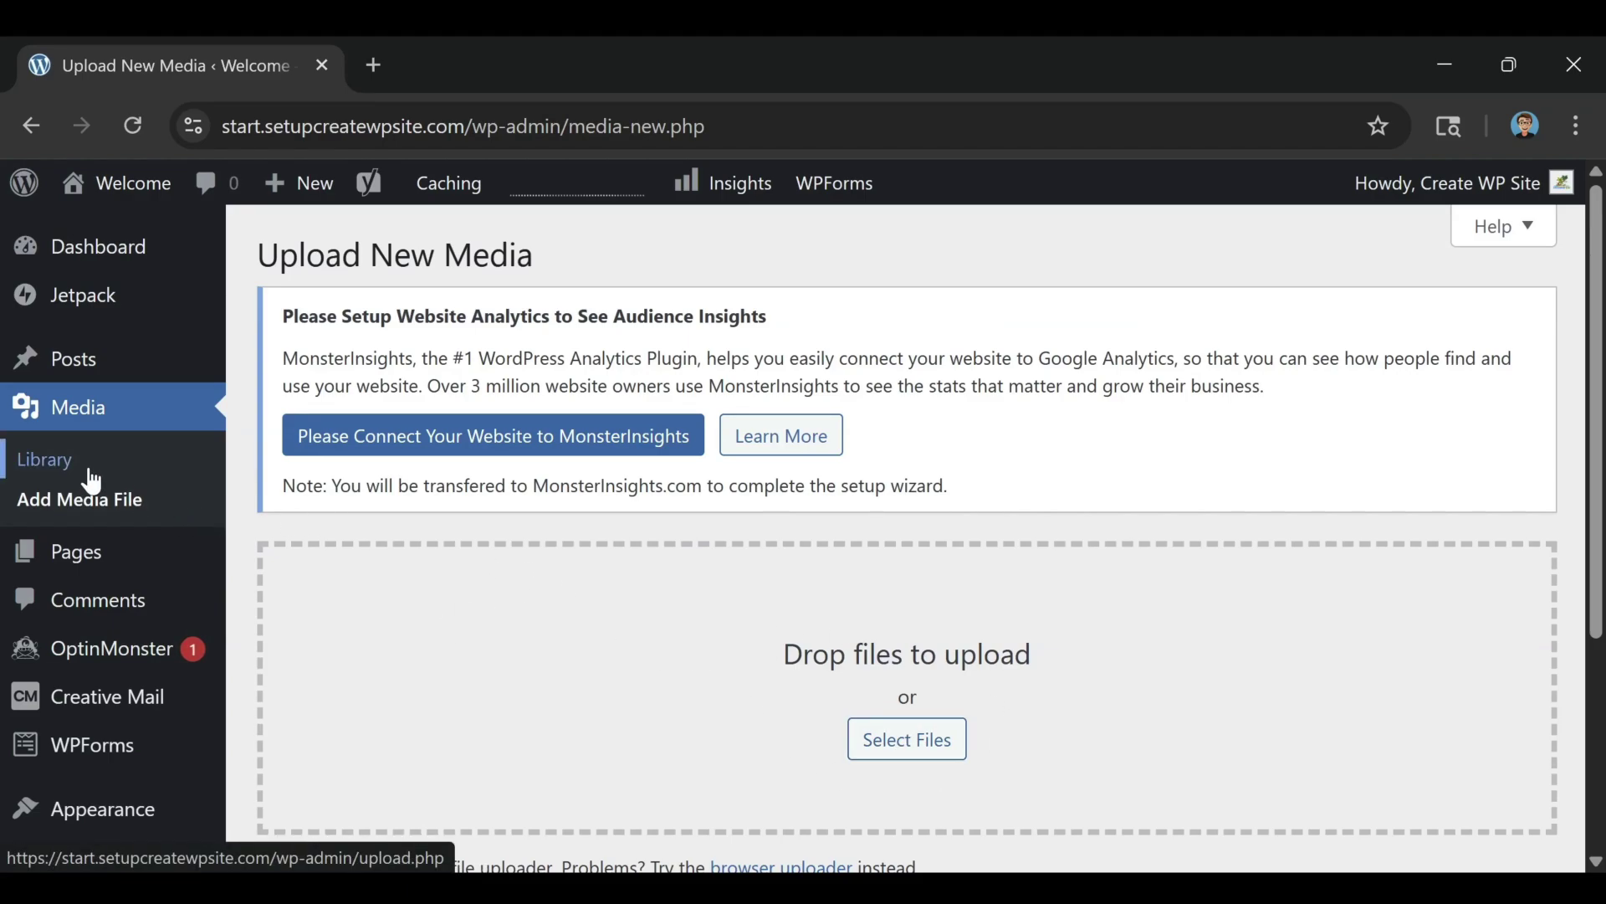
{"action": "left_click", "coordinate": [87, 573]}
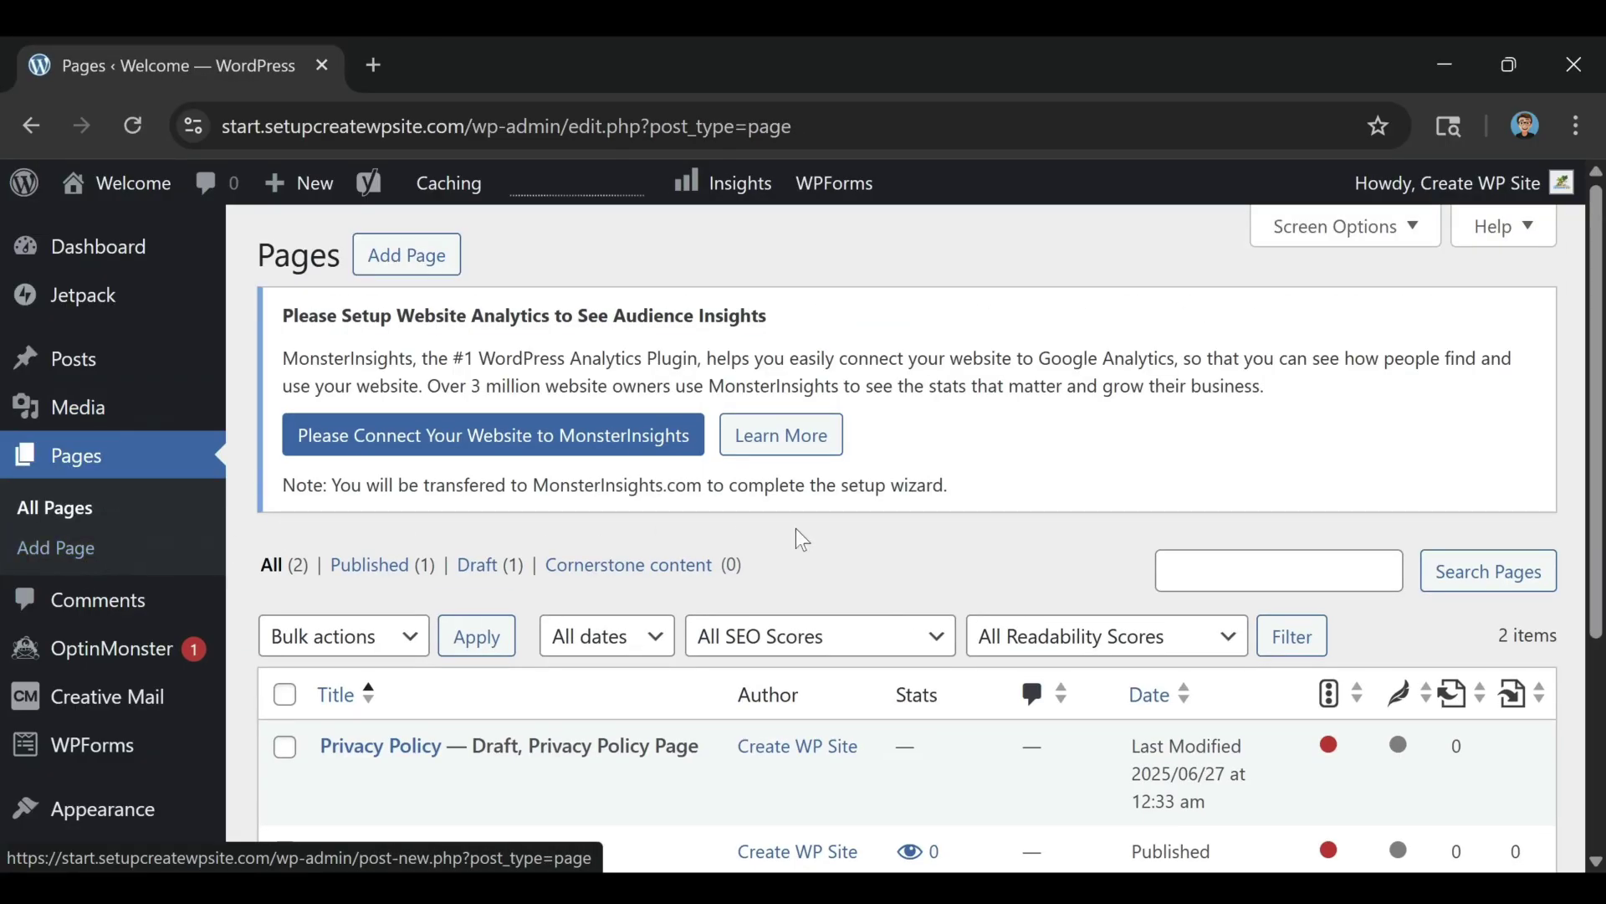
Scroll the Pages list, then view the Comments screen with zero comments
{"action": "scroll", "coordinate": [753, 711], "scroll_direction": "down", "scroll_amount": 2}
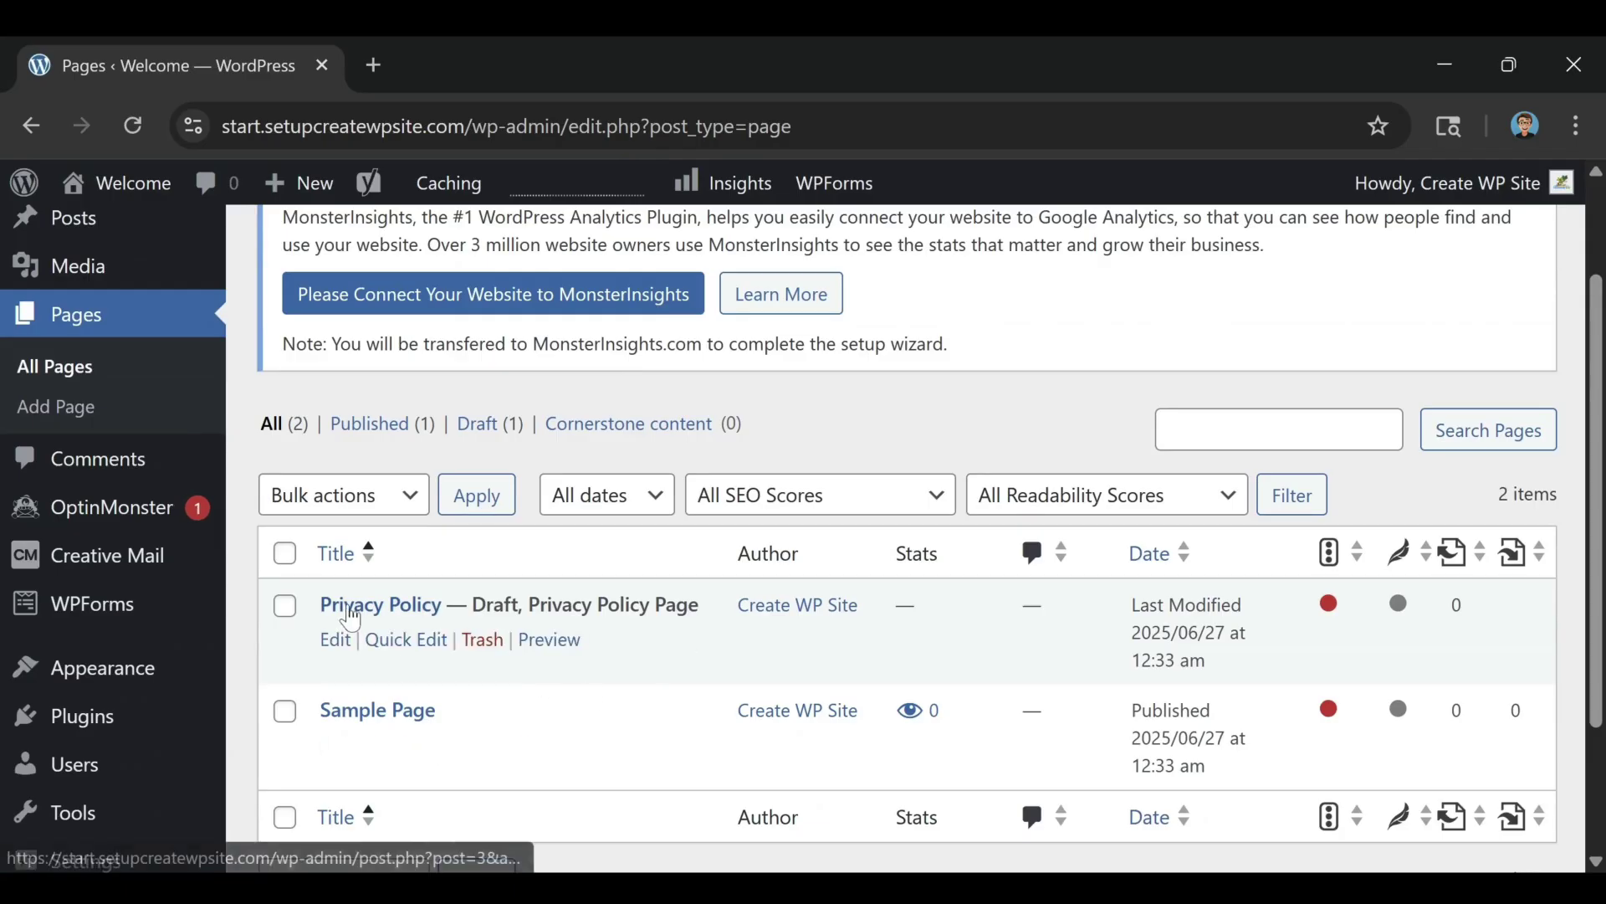
{"action": "scroll", "coordinate": [808, 657], "scroll_direction": "up", "scroll_amount": 2}
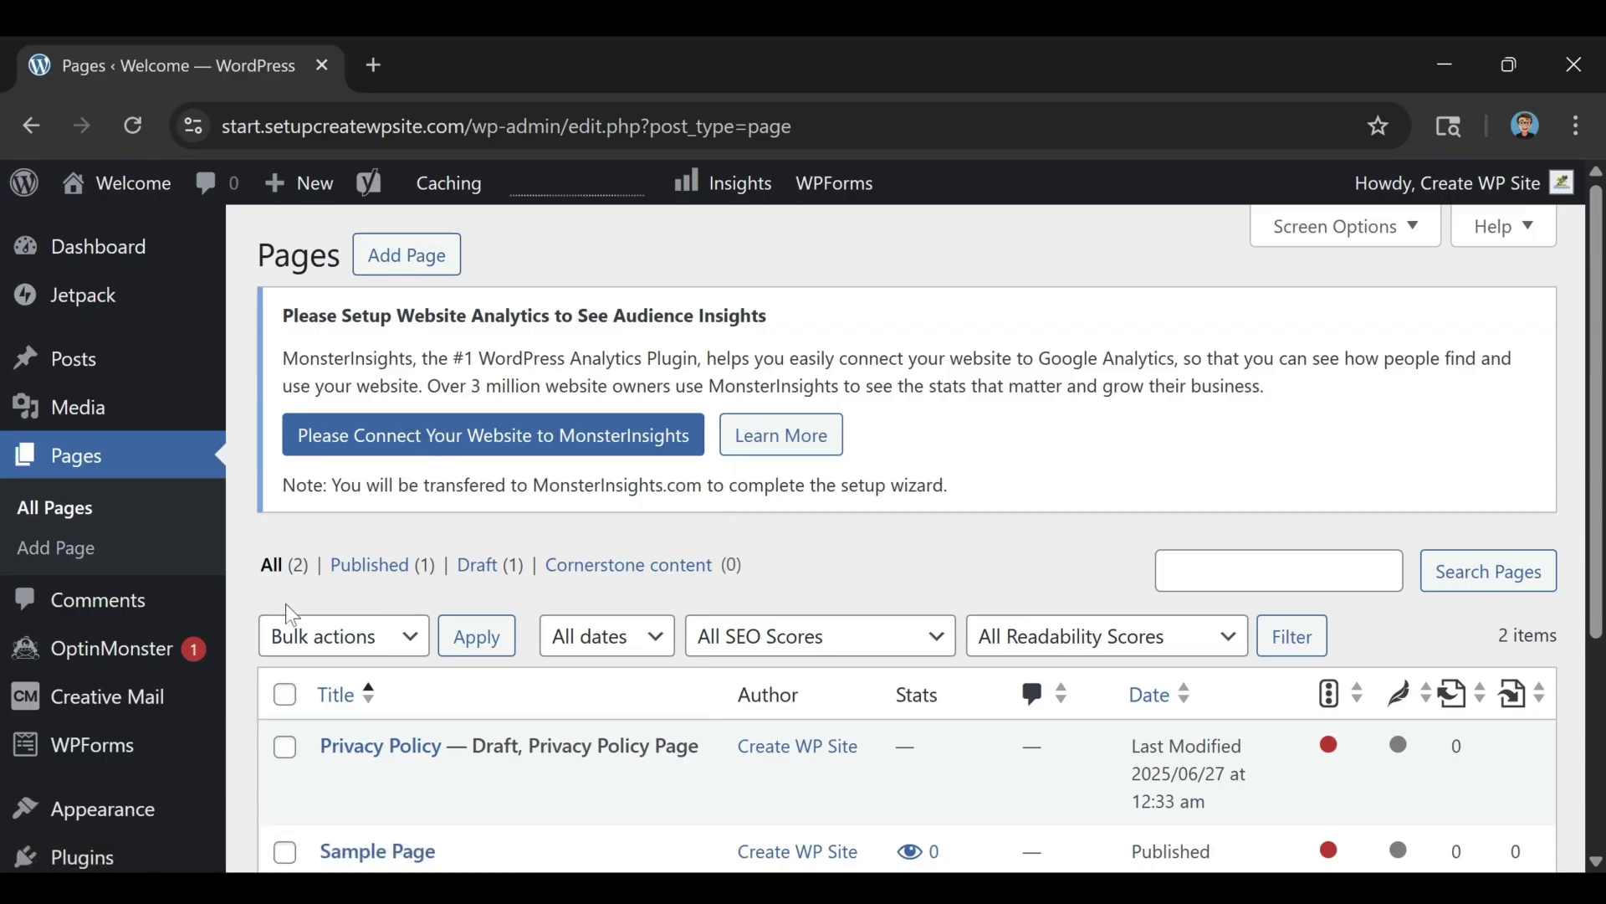
{"action": "left_click", "coordinate": [85, 617]}
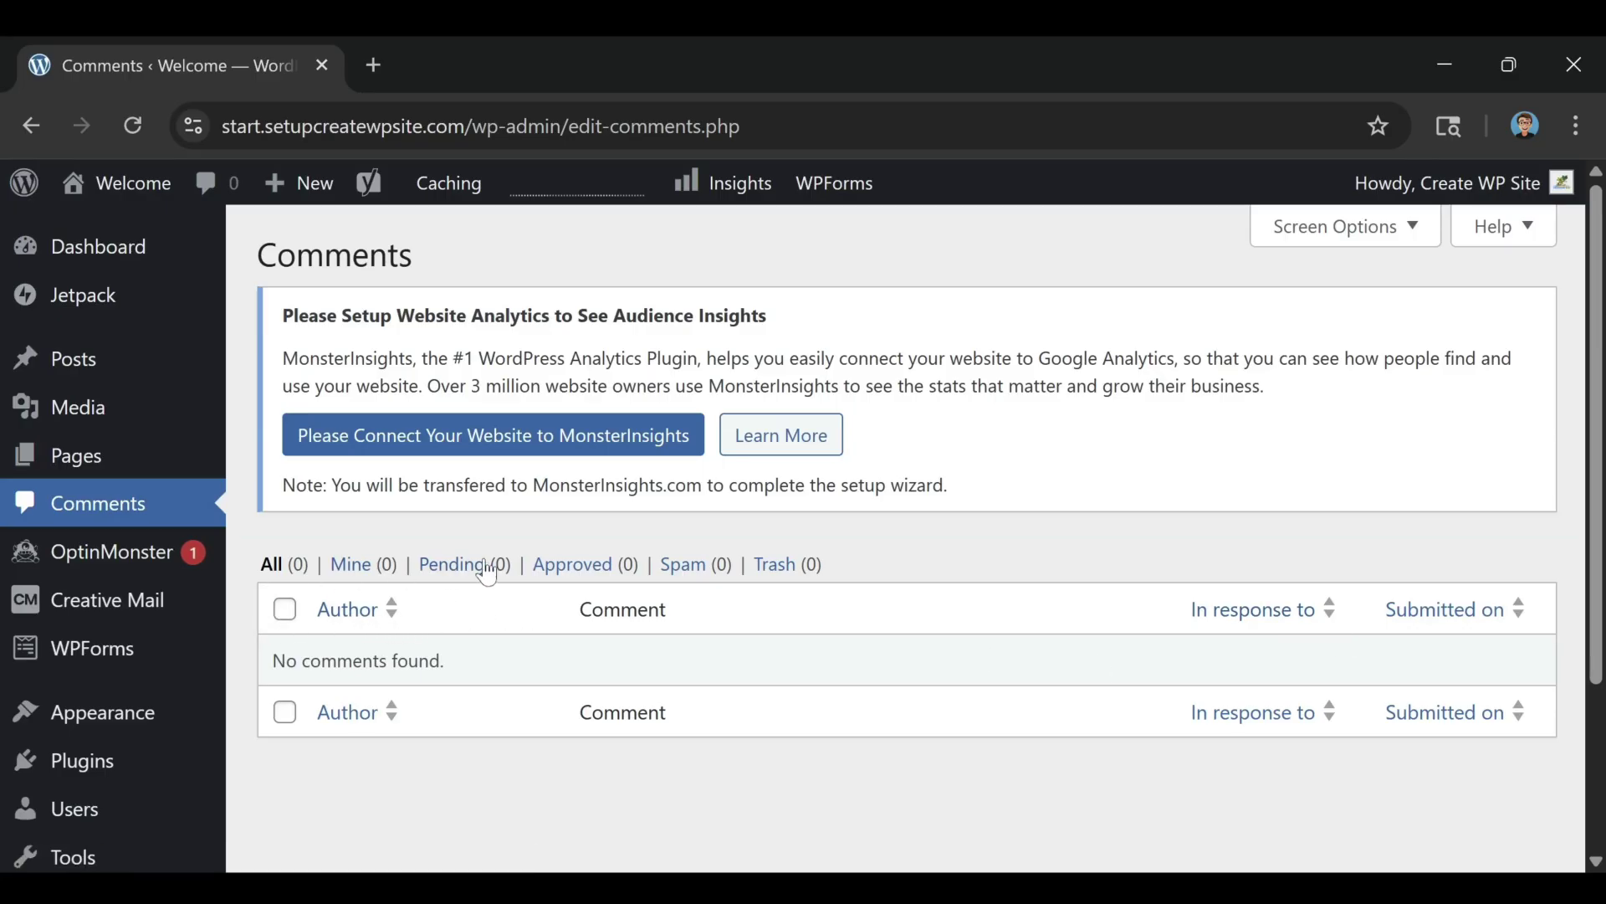
Look through the installed themes and the installed plugins list
{"action": "left_click", "coordinate": [97, 722]}
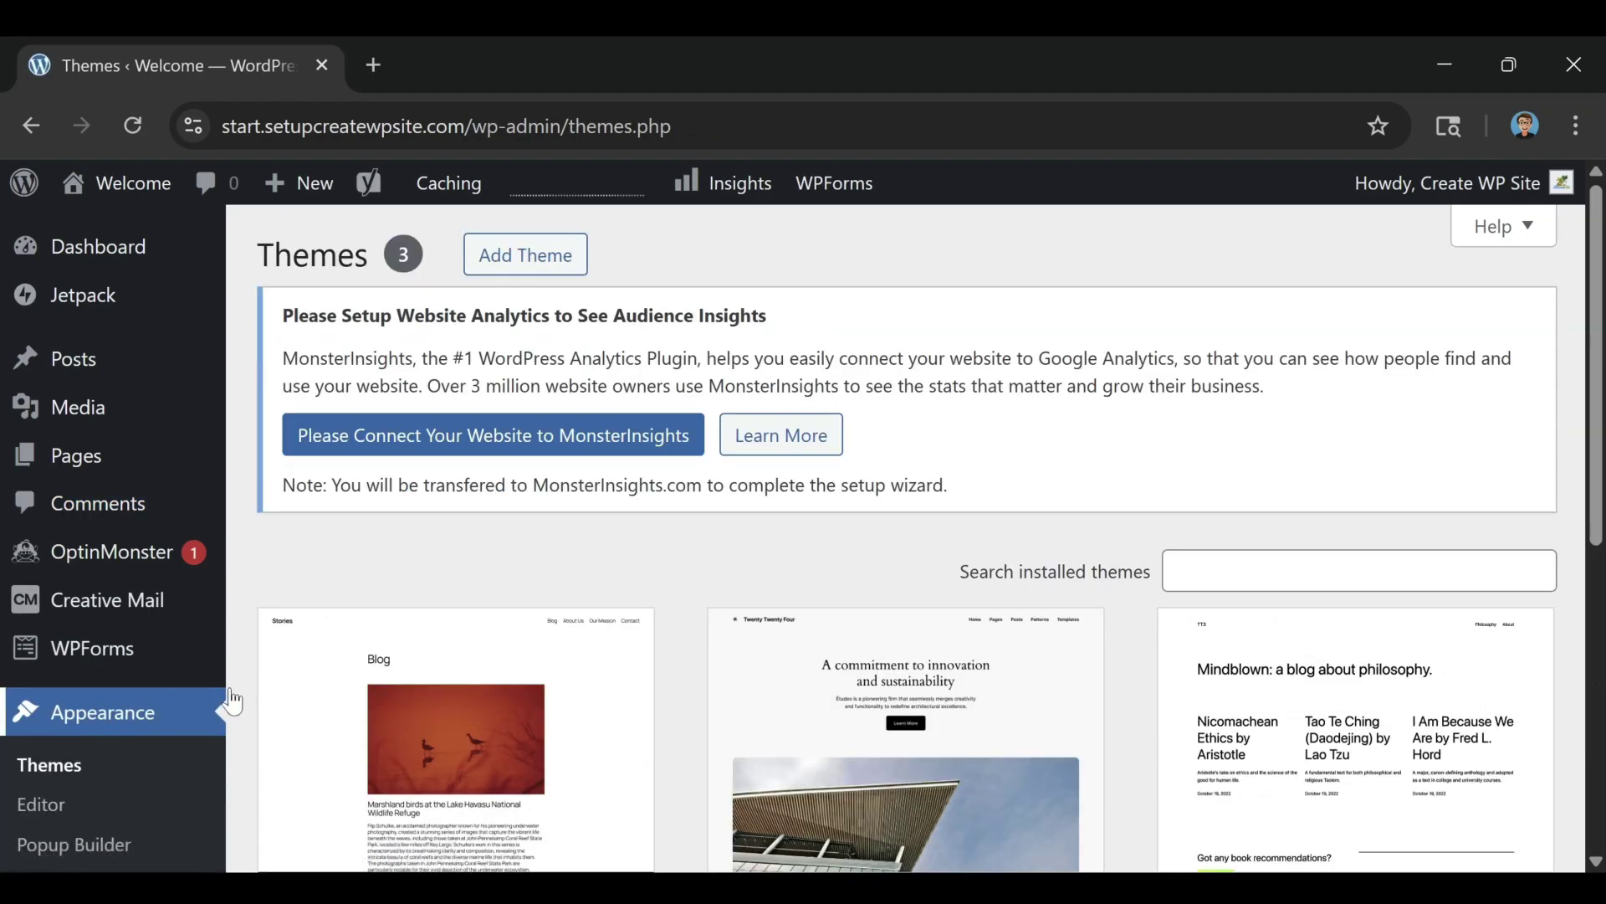
{"action": "scroll", "coordinate": [147, 613], "scroll_direction": "down", "scroll_amount": 2}
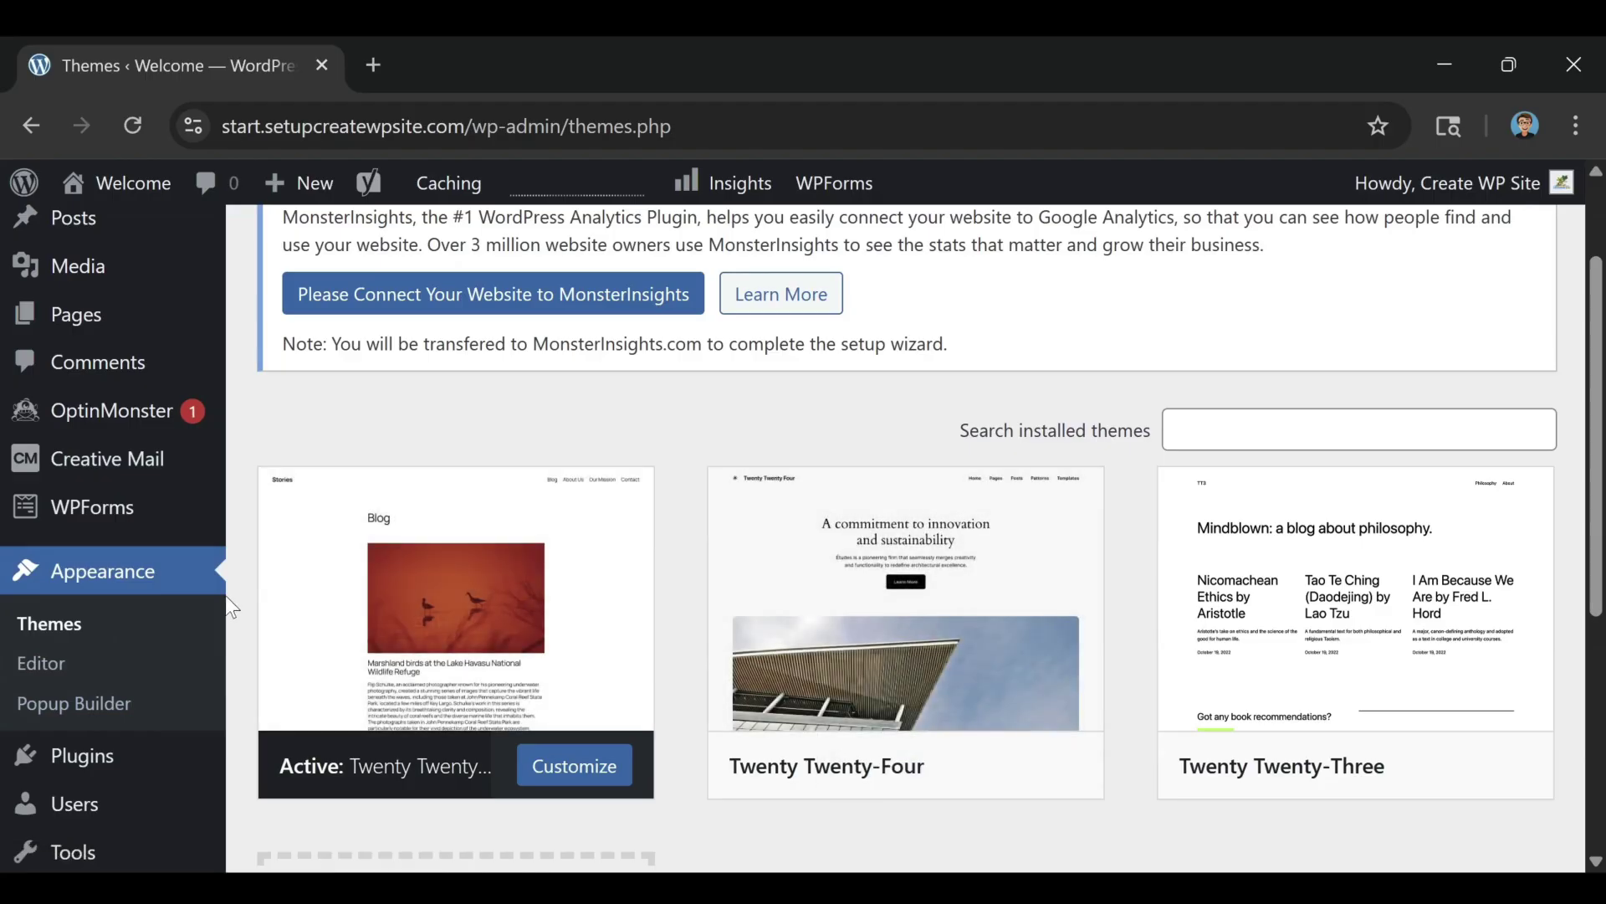
{"action": "scroll", "coordinate": [58, 599], "scroll_direction": "down", "scroll_amount": 5}
{"action": "scroll", "coordinate": [775, 554], "scroll_direction": "up", "scroll_amount": 5}
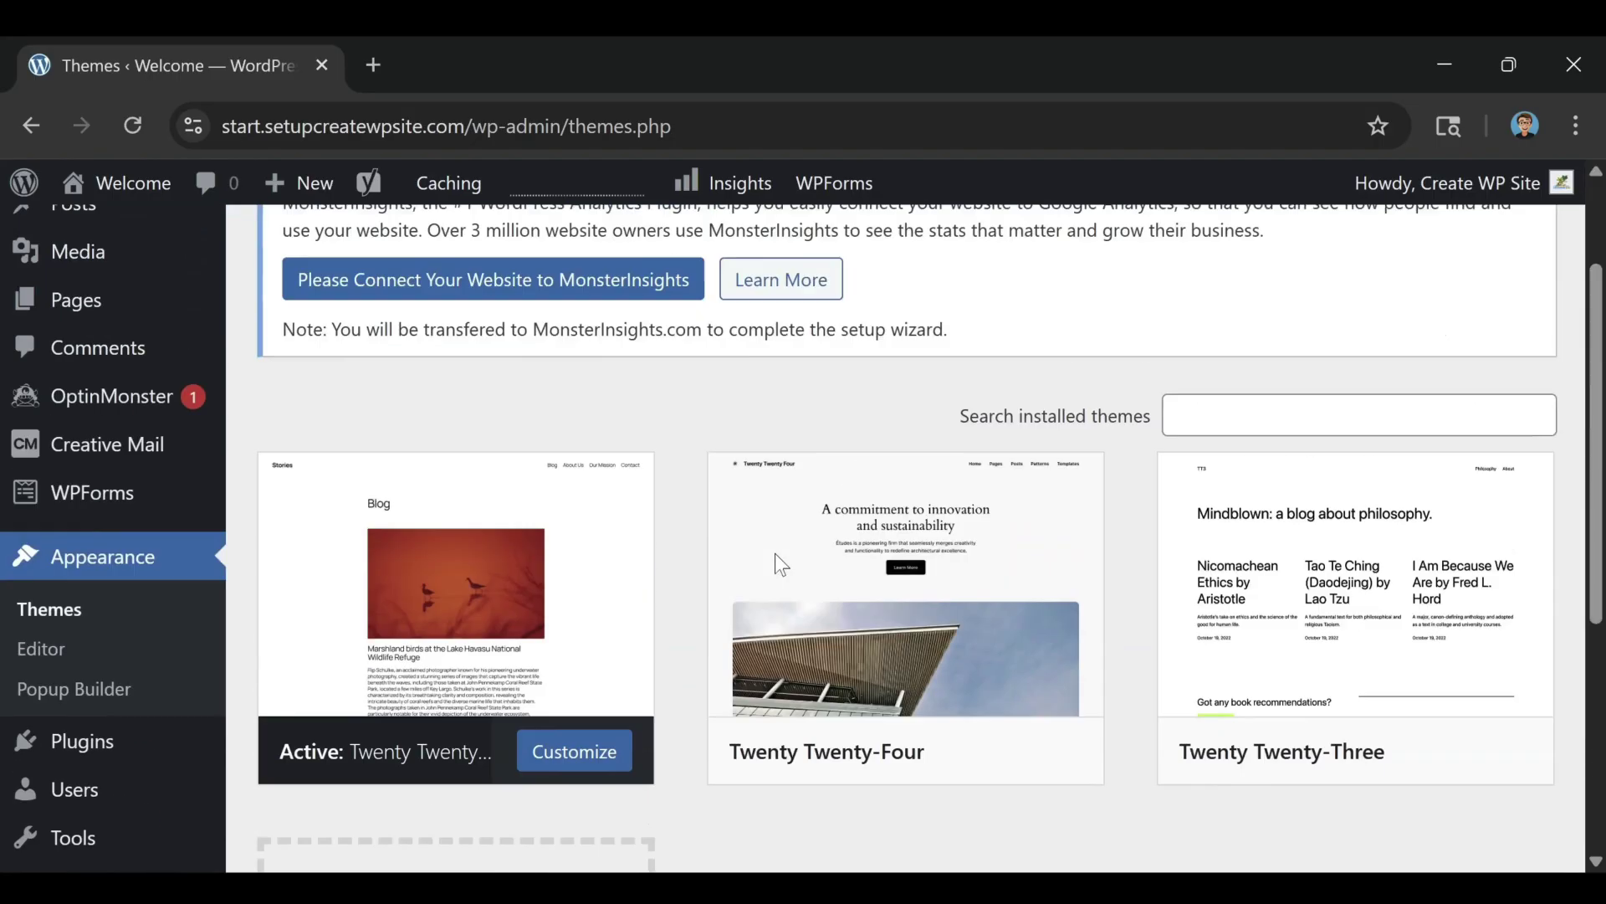
{"action": "left_click", "coordinate": [76, 765]}
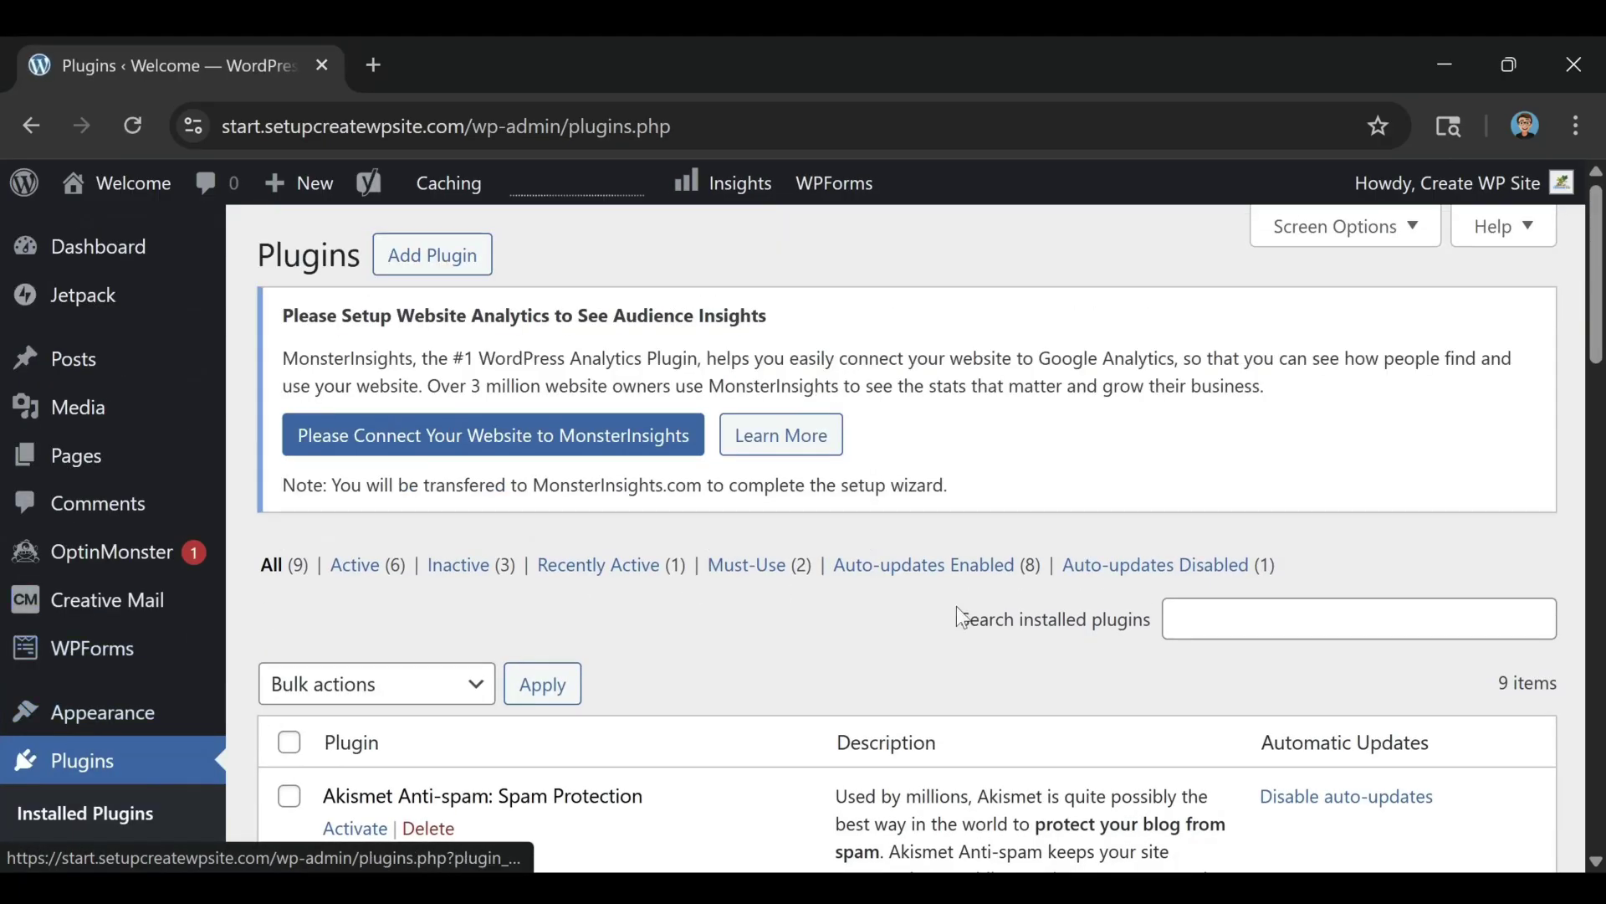
{"action": "scroll", "coordinate": [1064, 661], "scroll_direction": "down", "scroll_amount": 8}
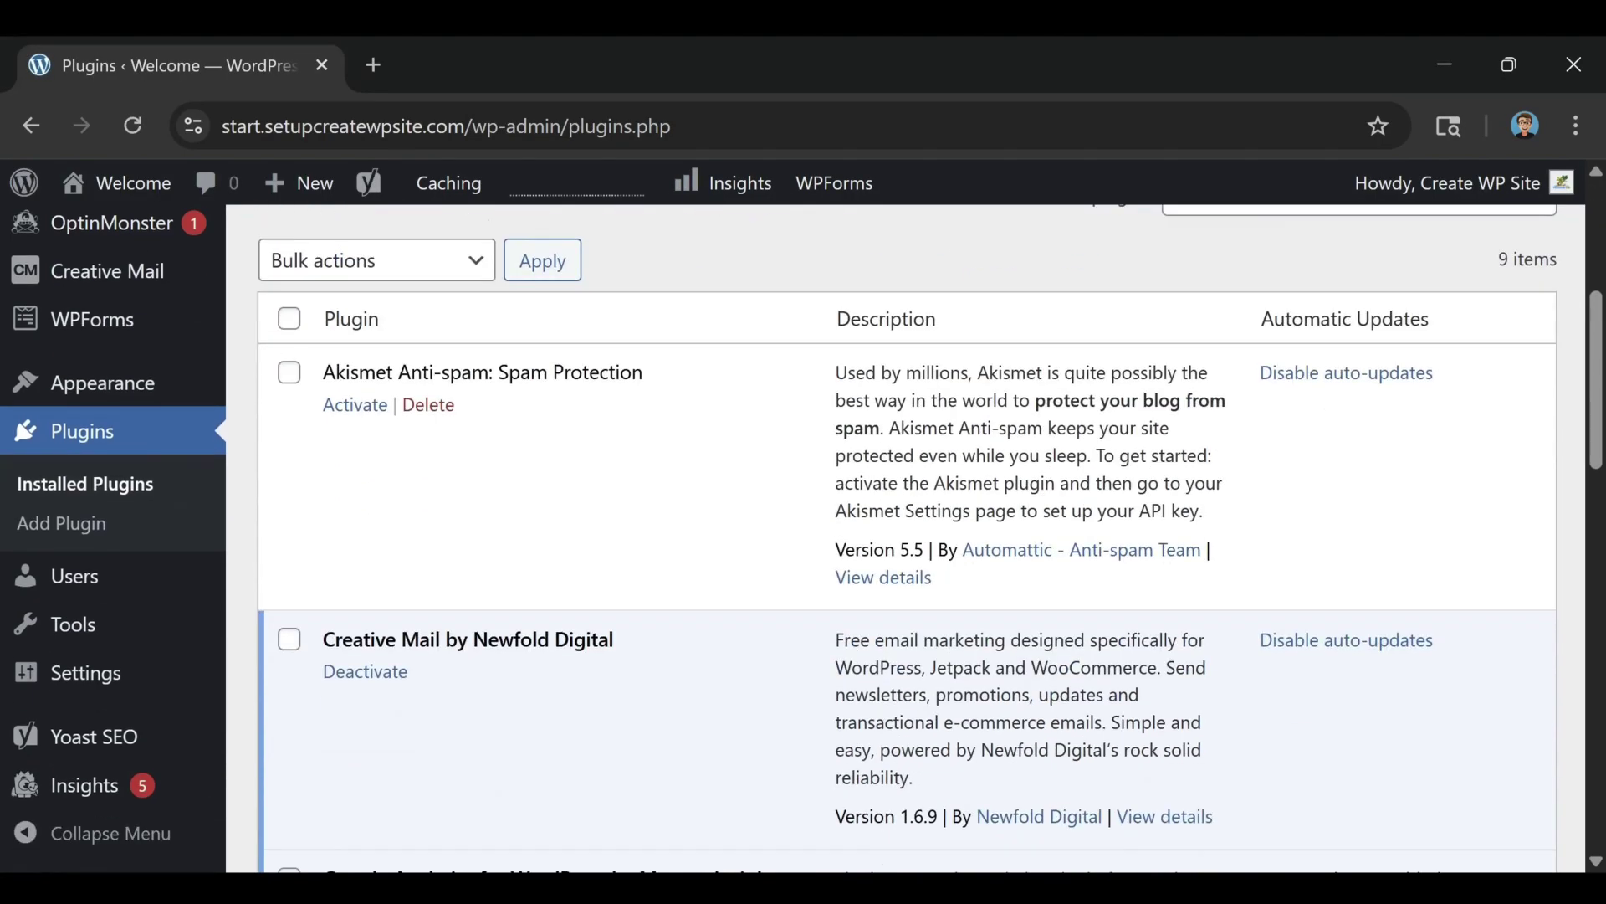
{"action": "scroll", "coordinate": [778, 661], "scroll_direction": "up", "scroll_amount": 8}
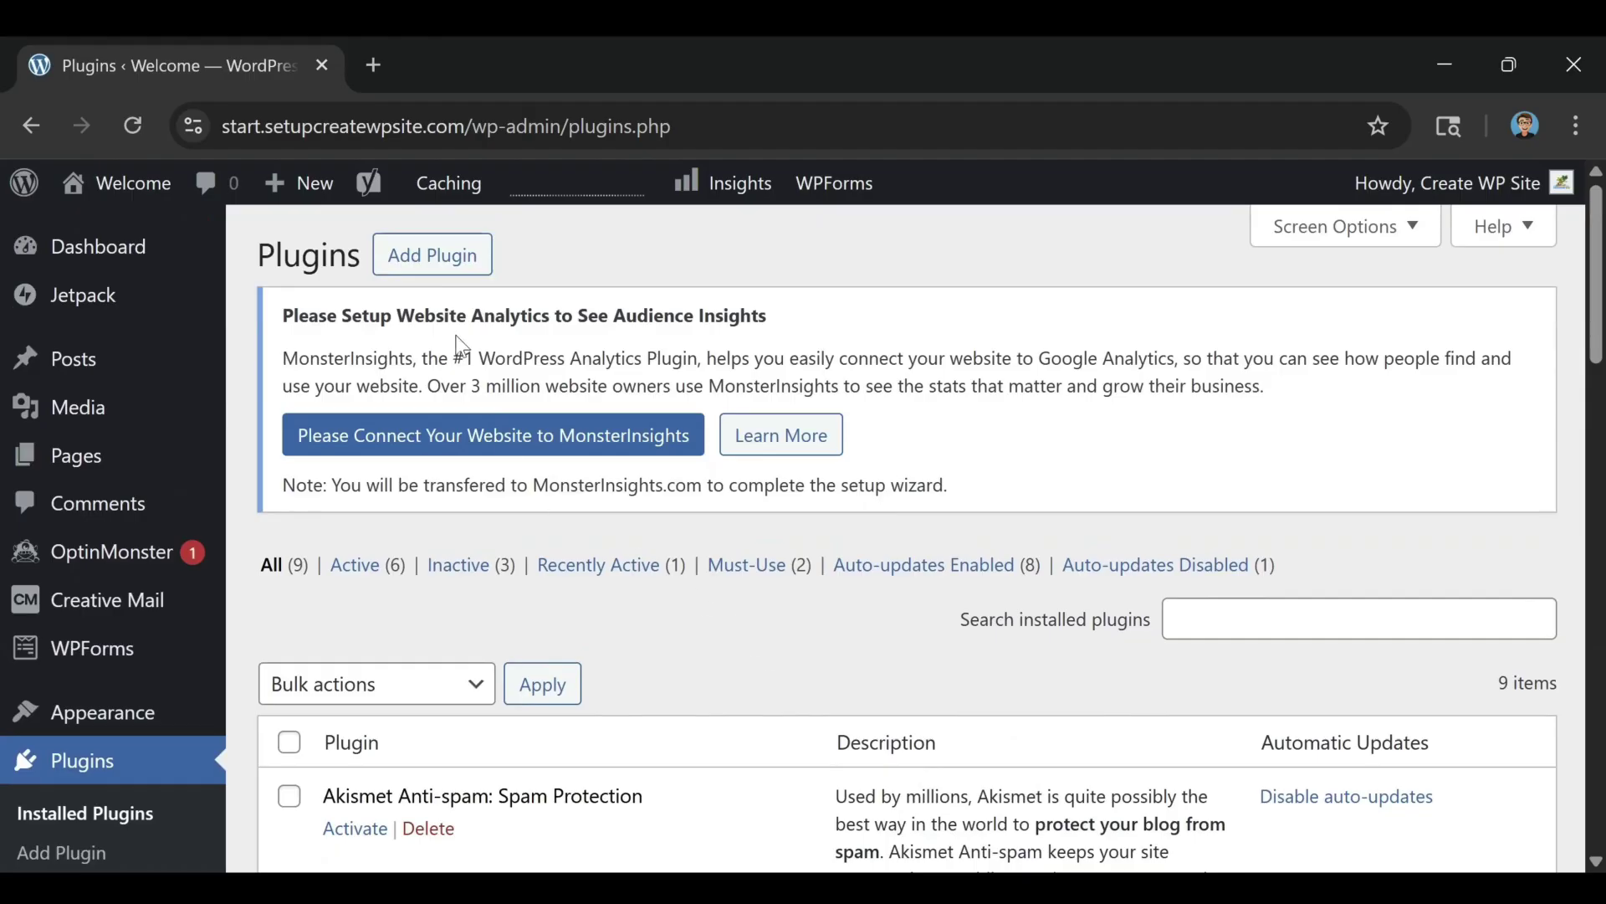
Browse the Popular tab of Add Plugins, then open the Users list
{"action": "left_click", "coordinate": [435, 256]}
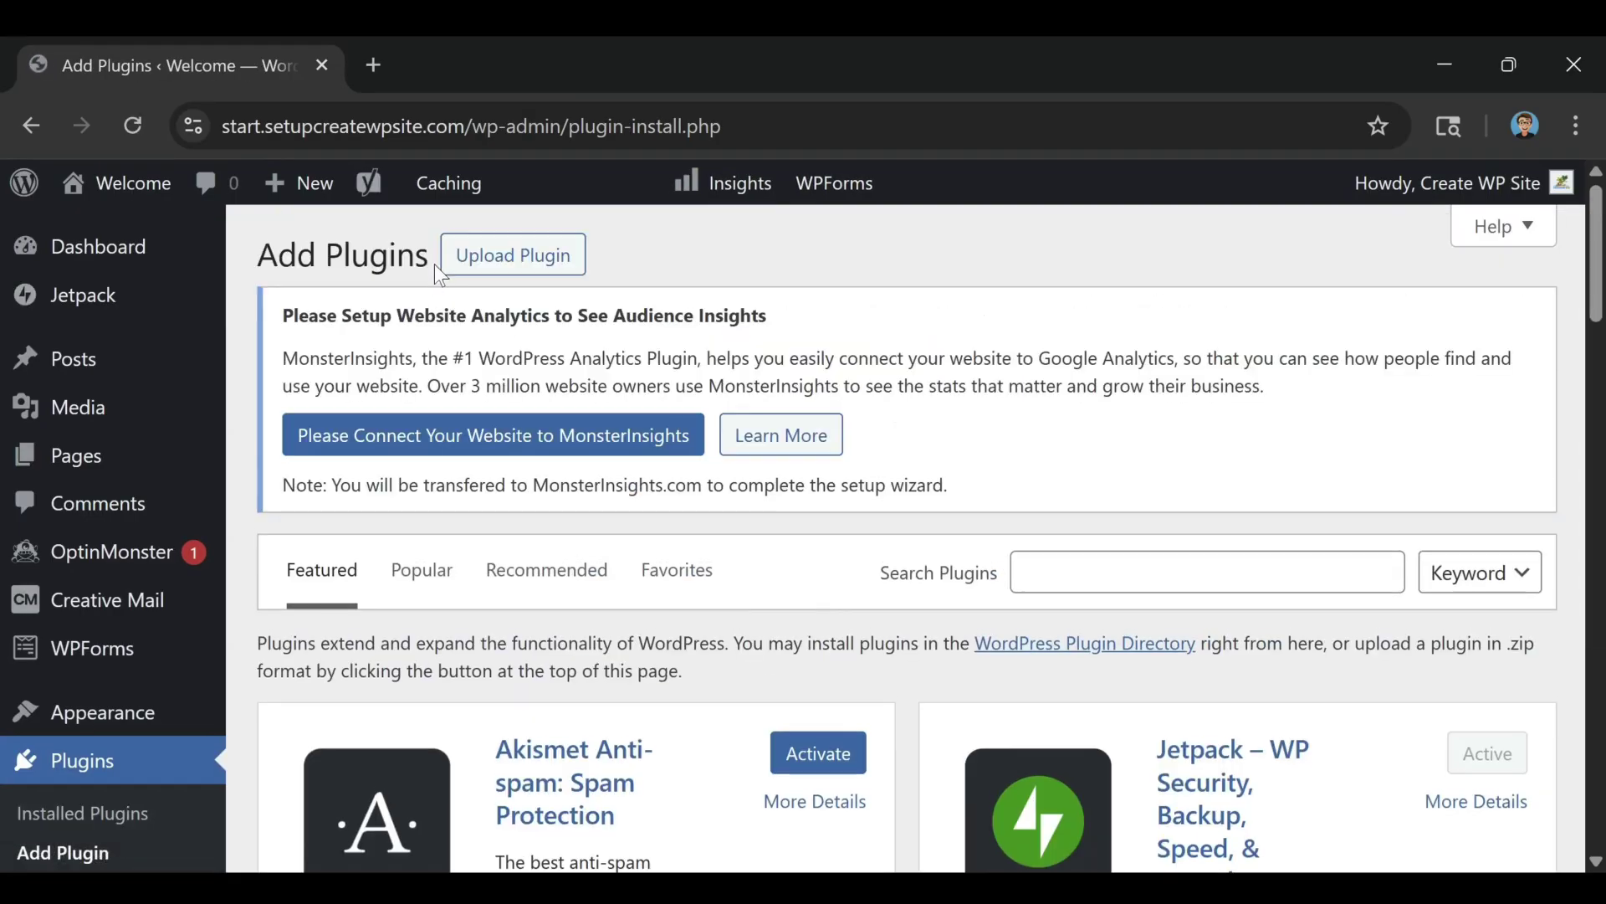
{"action": "scroll", "coordinate": [845, 623], "scroll_direction": "down", "scroll_amount": 3}
{"action": "scroll", "coordinate": [857, 628], "scroll_direction": "up", "scroll_amount": 3}
{"action": "left_click", "coordinate": [429, 576]}
{"action": "scroll", "coordinate": [676, 611], "scroll_direction": "down", "scroll_amount": 4}
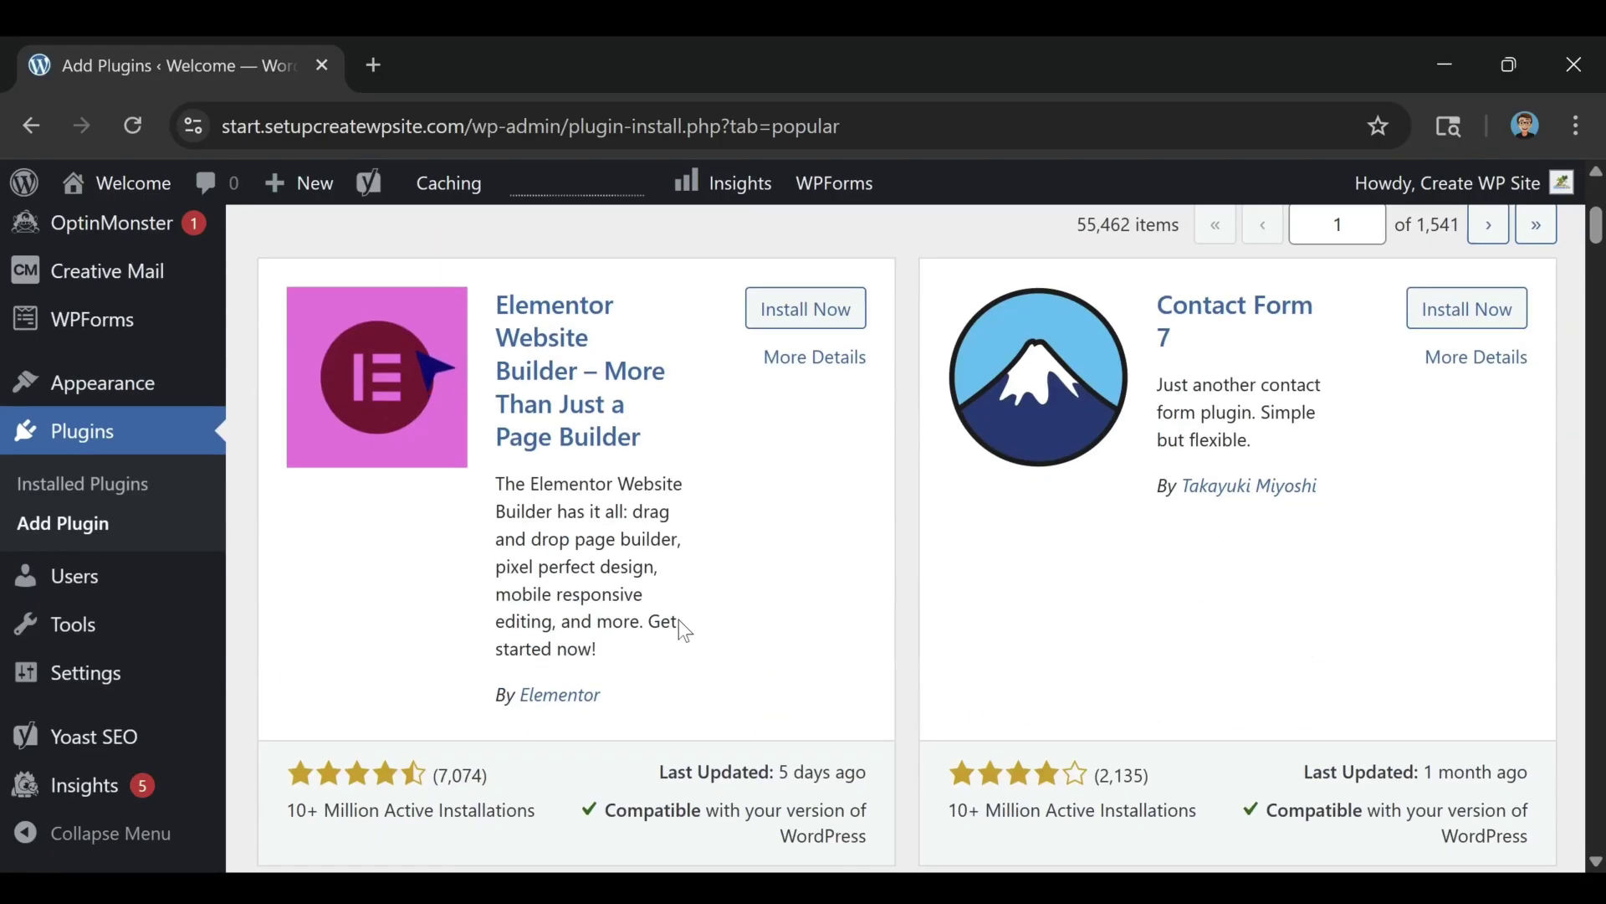
{"action": "scroll", "coordinate": [1028, 524], "scroll_direction": "down", "scroll_amount": 3}
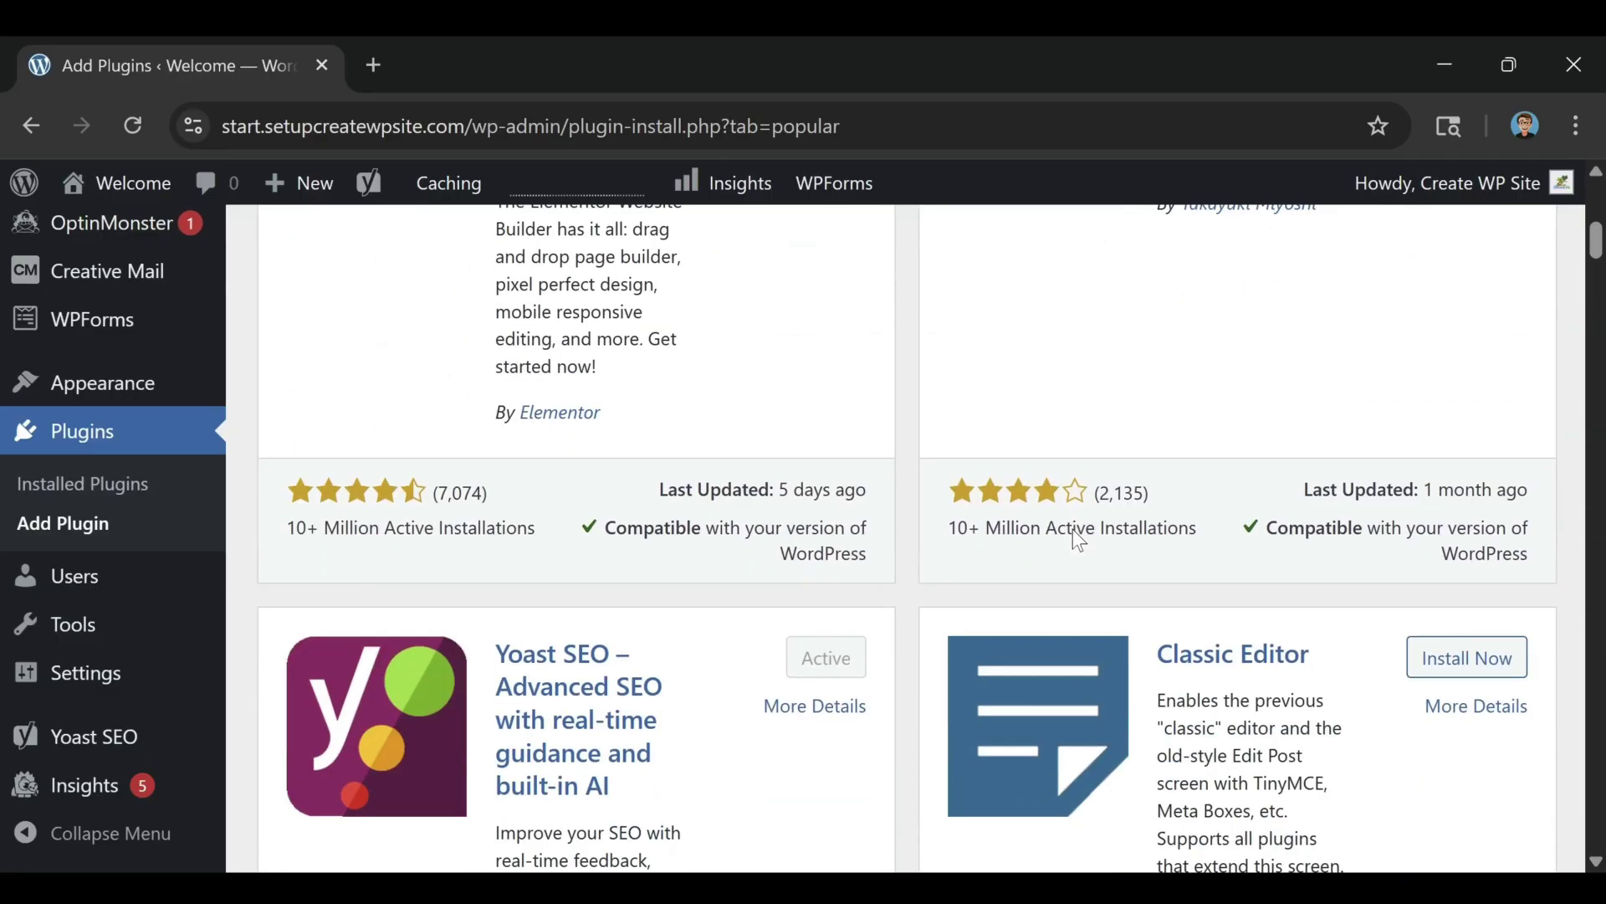
{"action": "scroll", "coordinate": [692, 511], "scroll_direction": "down", "scroll_amount": 3}
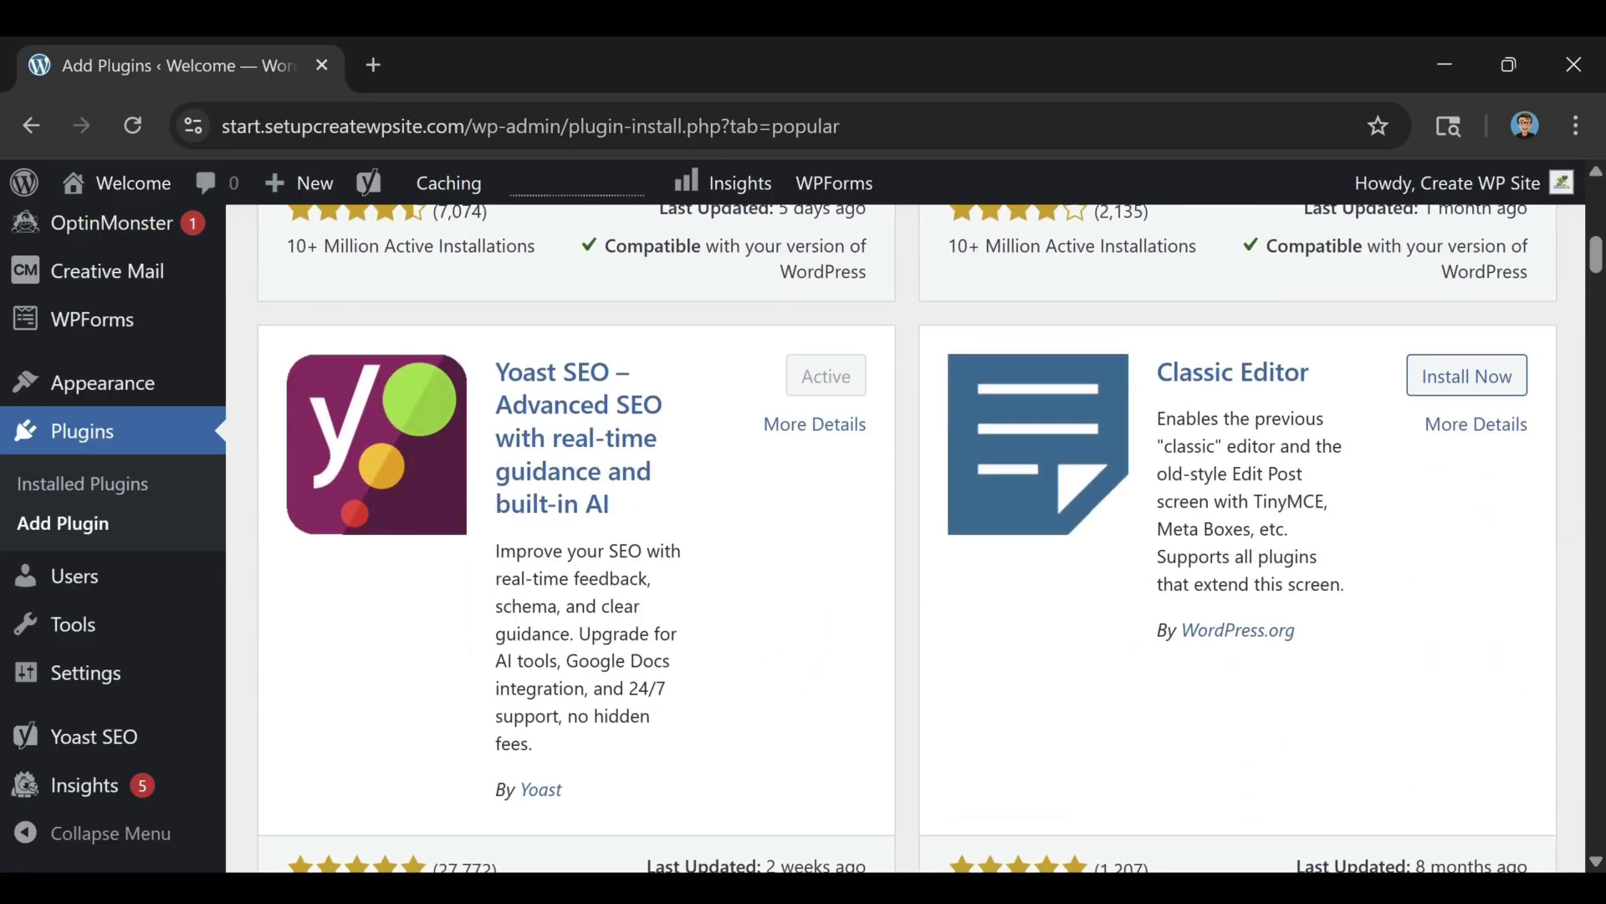
{"action": "scroll", "coordinate": [636, 537], "scroll_direction": "down", "scroll_amount": 8}
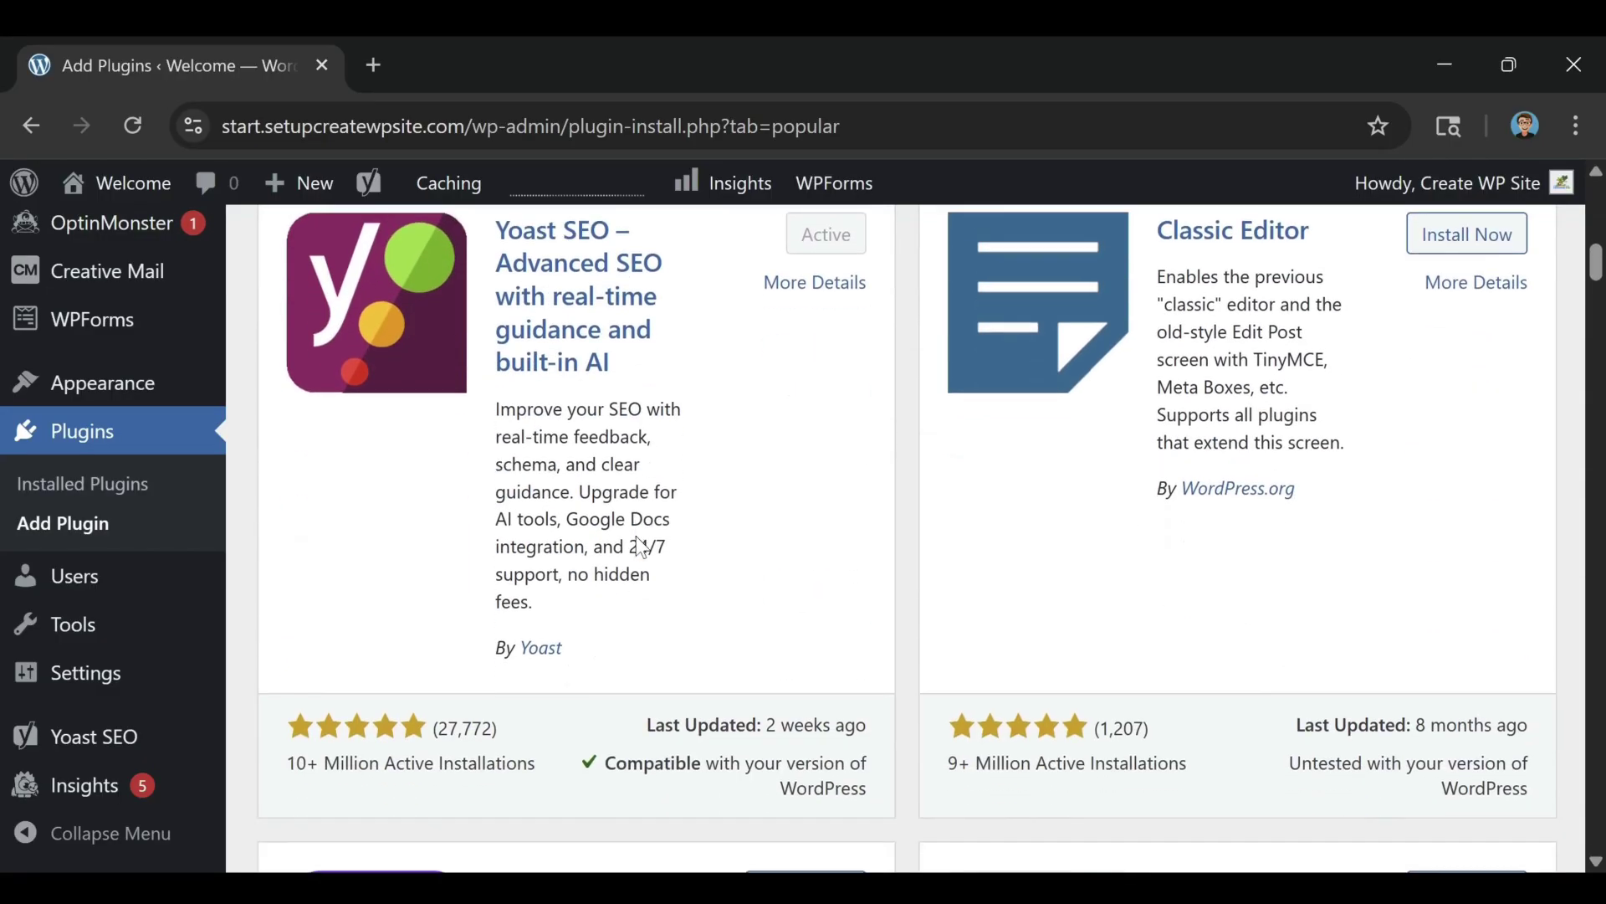
{"action": "scroll", "coordinate": [643, 565], "scroll_direction": "up", "scroll_amount": 8}
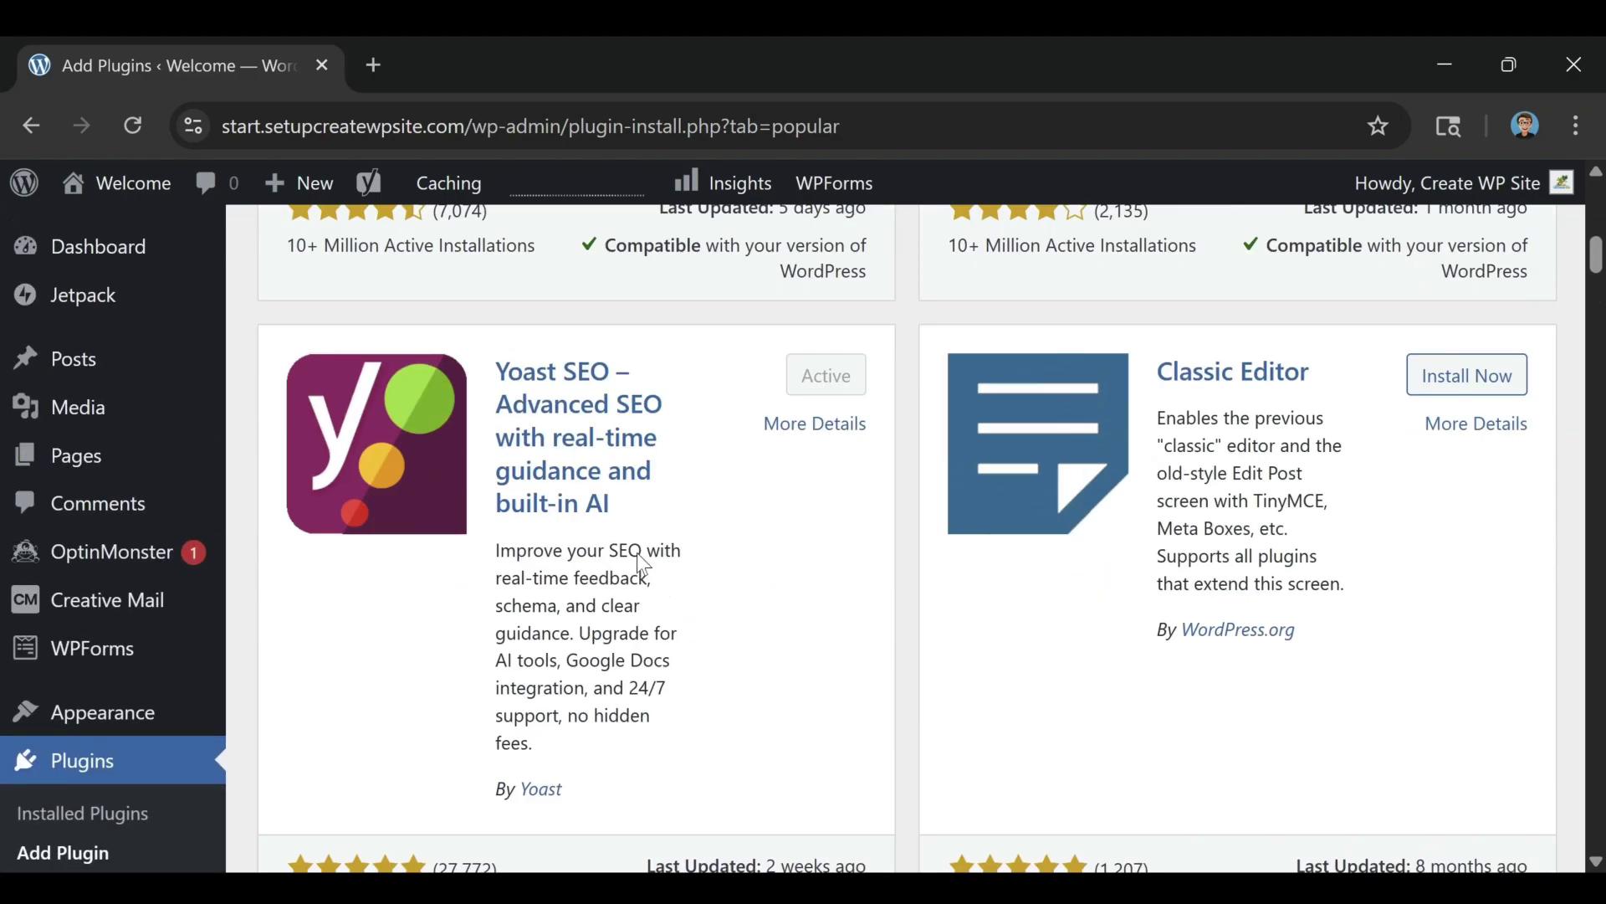
{"action": "scroll", "coordinate": [642, 565], "scroll_direction": "up", "scroll_amount": 6}
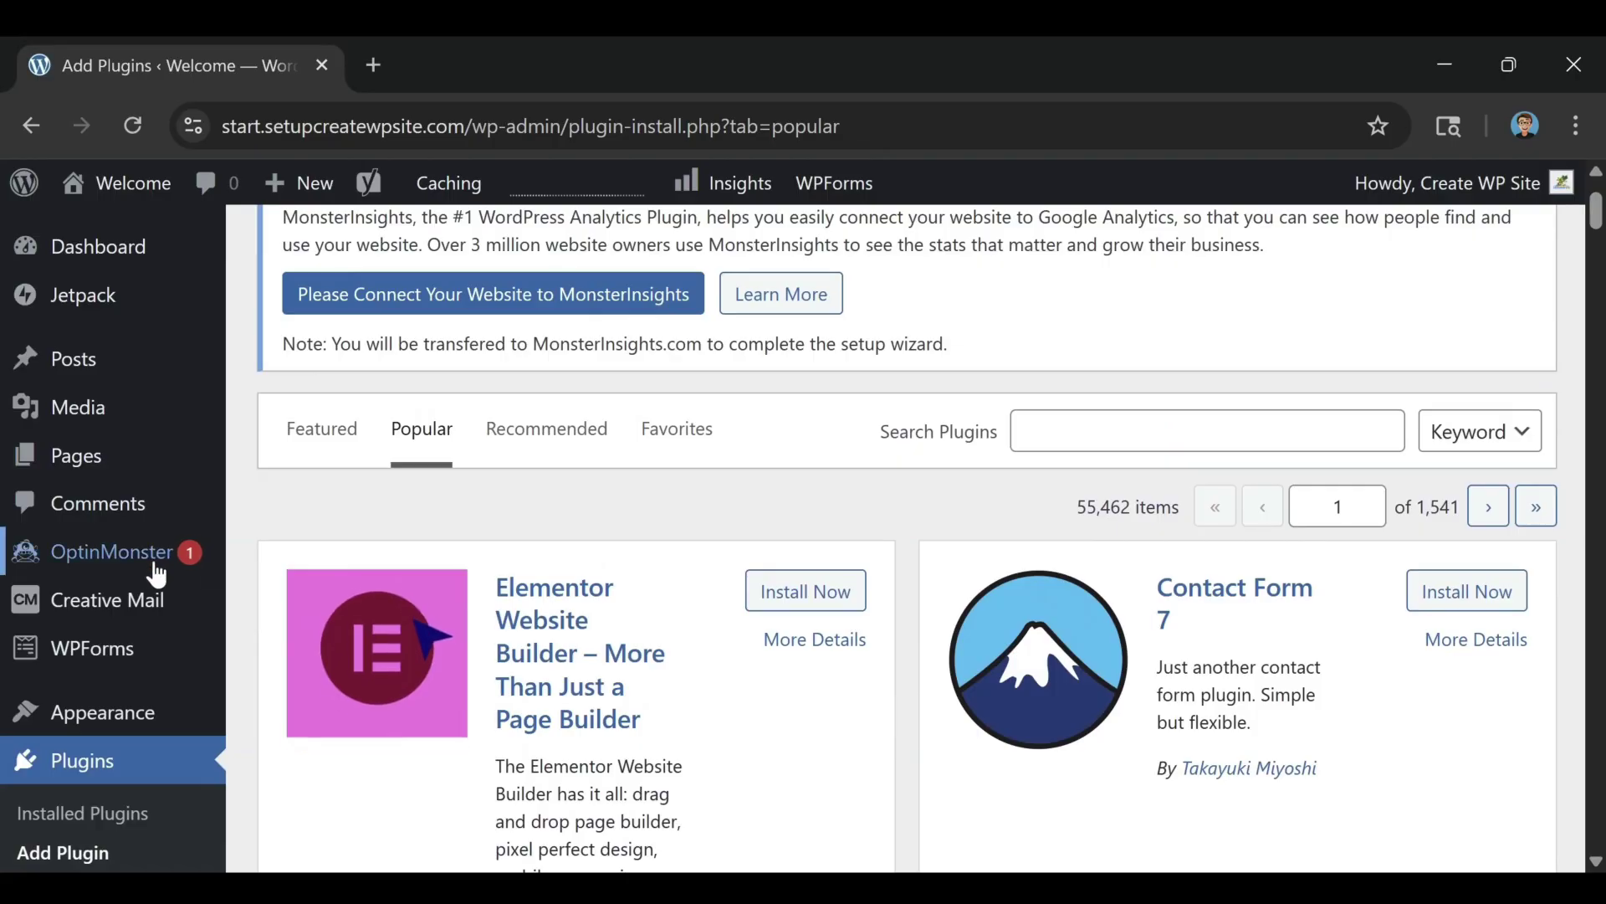
{"action": "scroll", "coordinate": [146, 574], "scroll_direction": "down", "scroll_amount": 5}
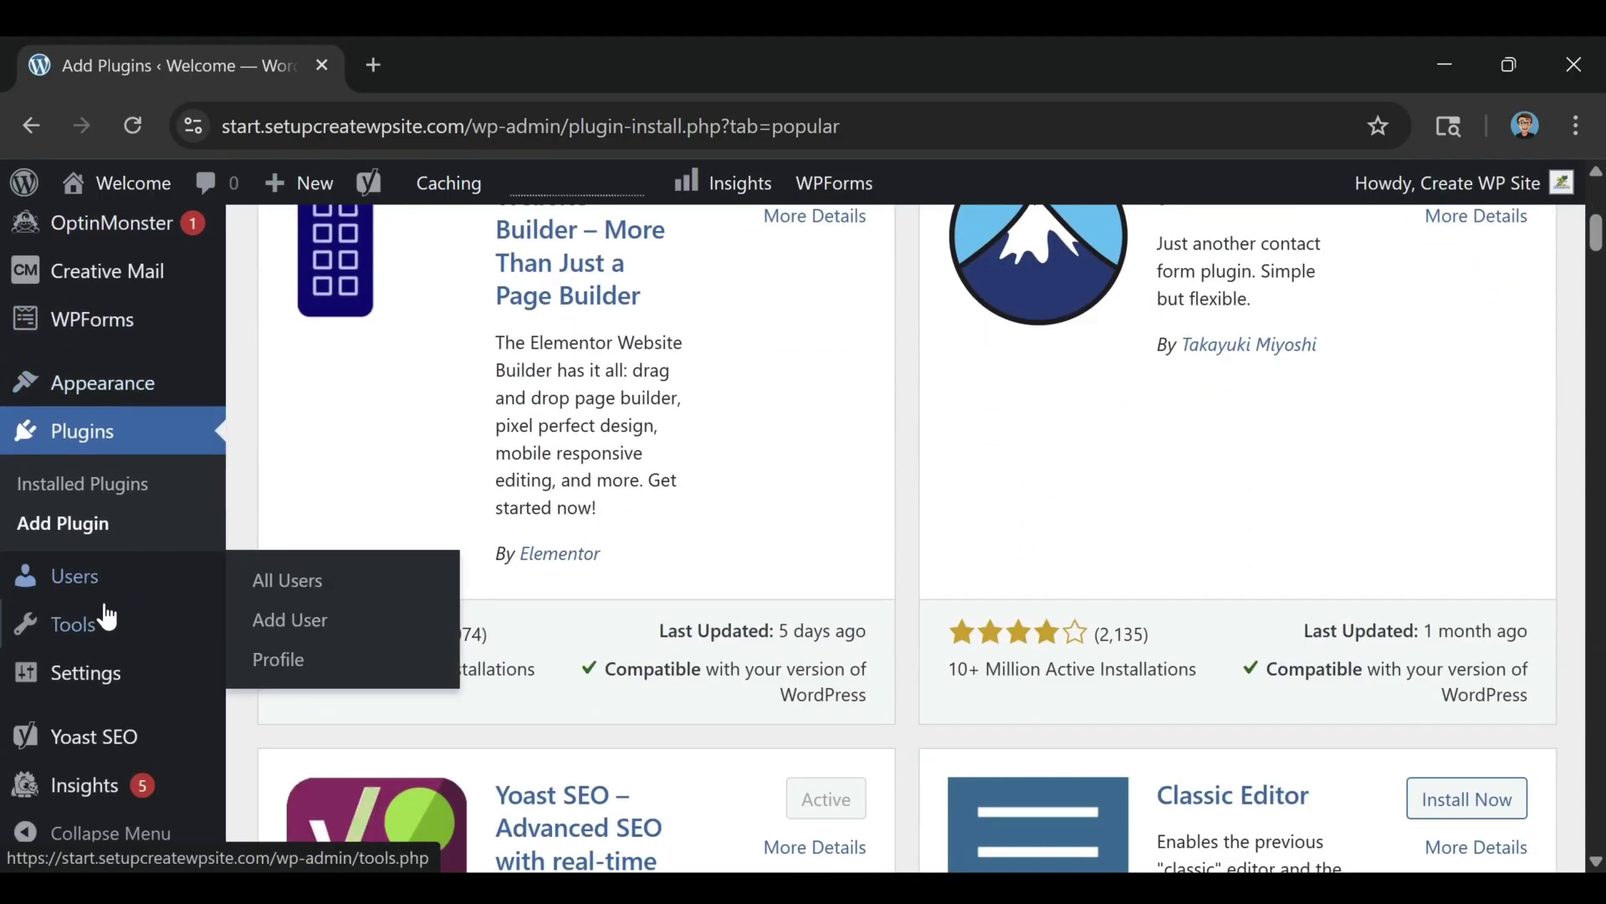
{"action": "left_click", "coordinate": [70, 599]}
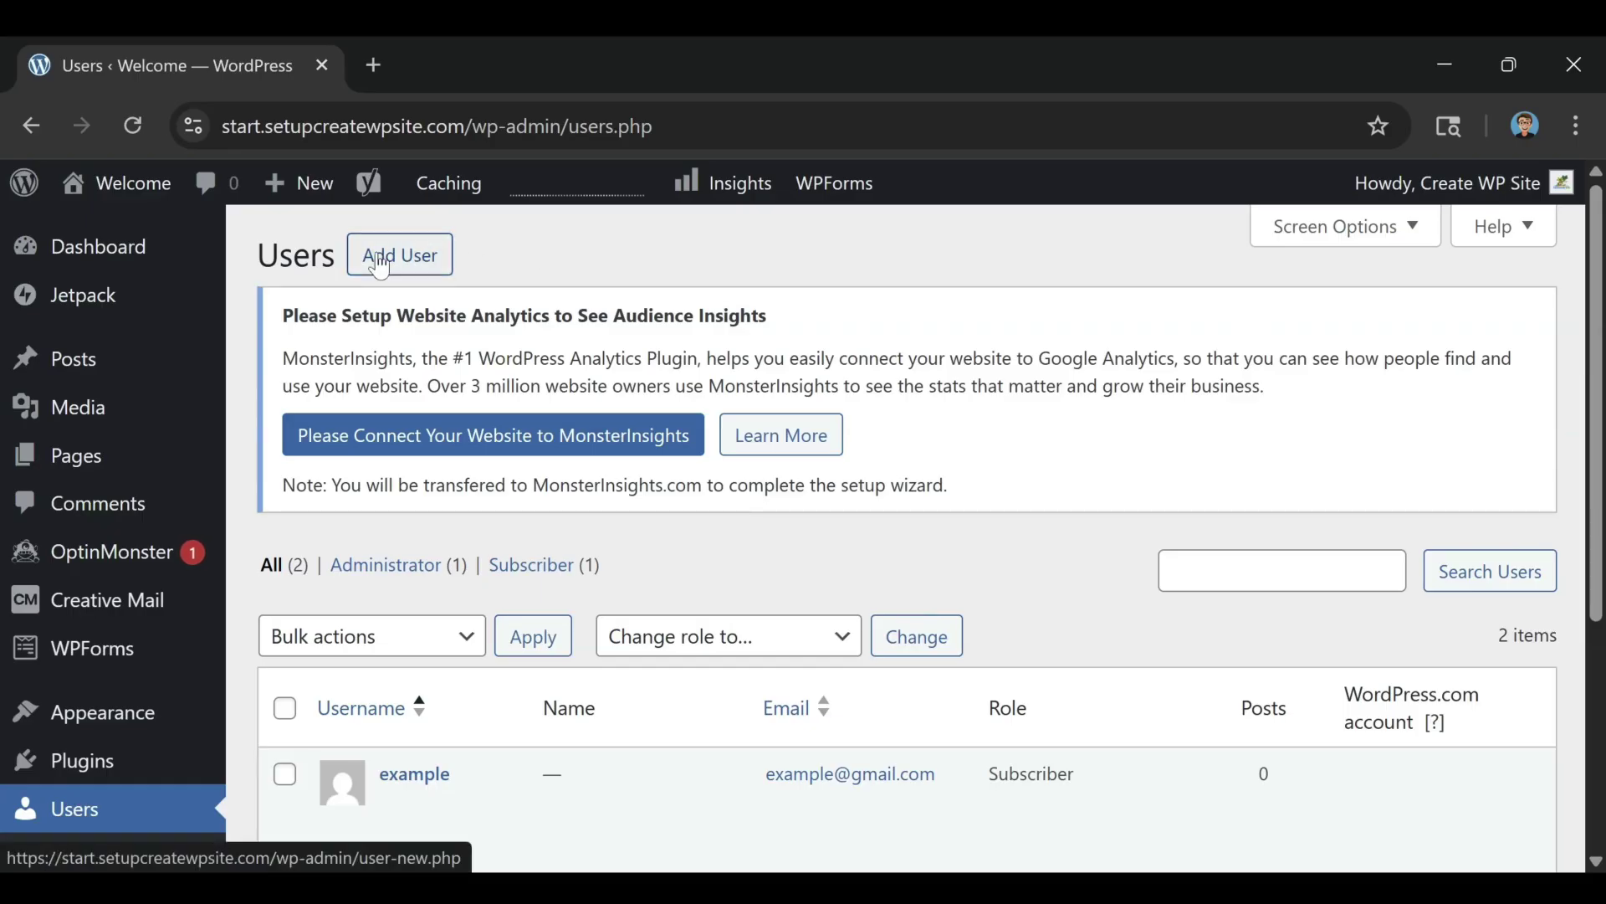
Open the Add New User form, scroll through the settings, then open Permalink settings
{"action": "left_click", "coordinate": [380, 266]}
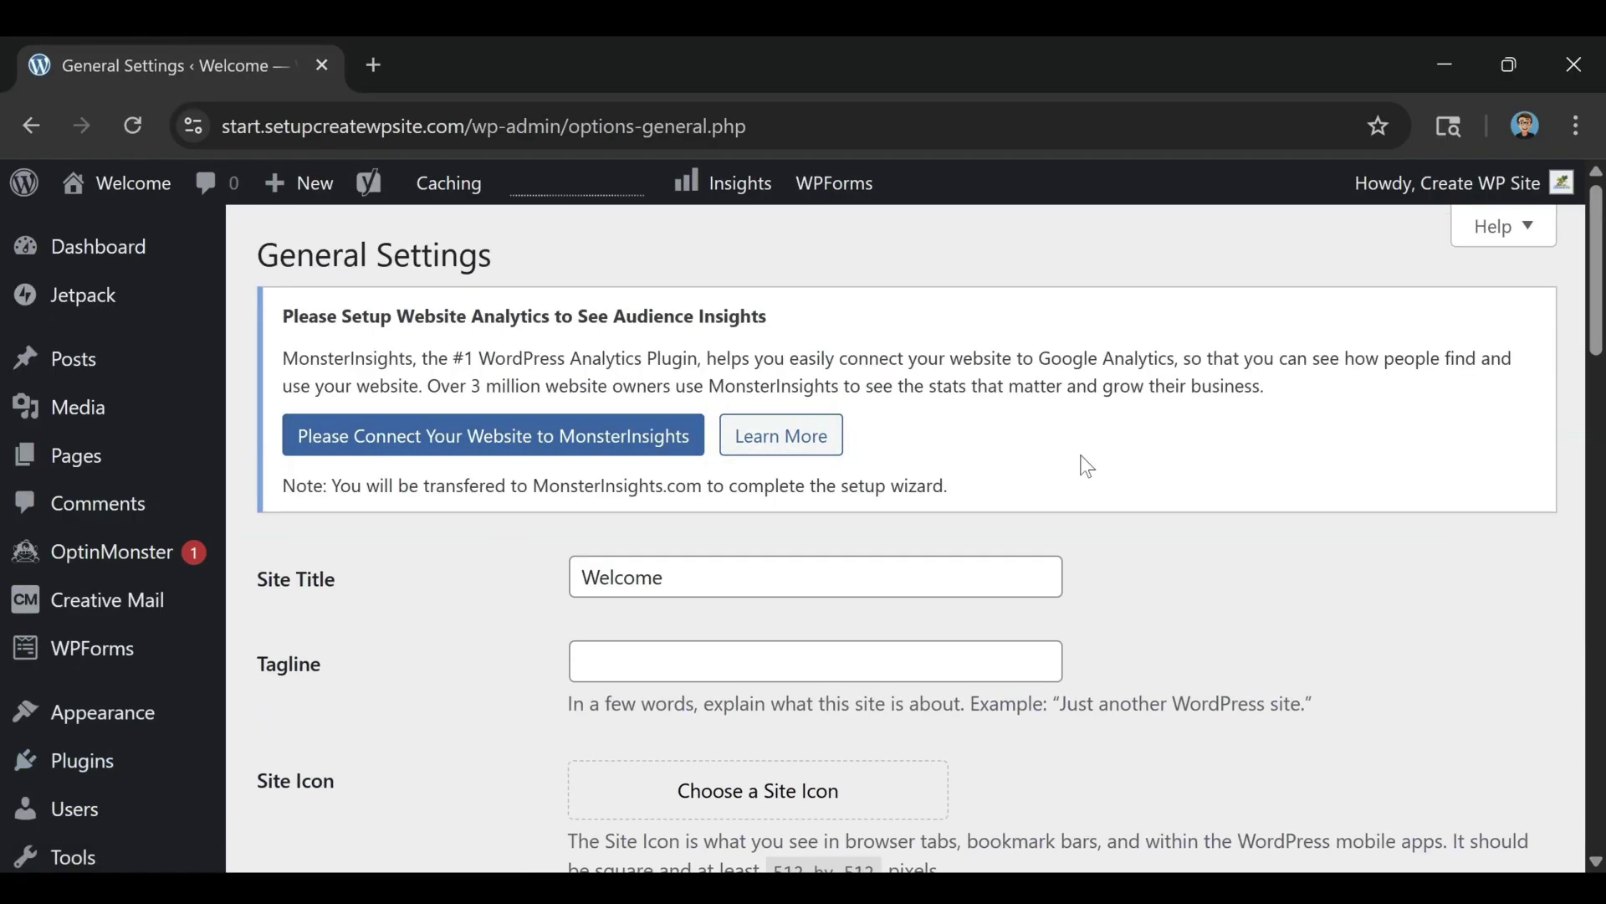
{"action": "scroll", "coordinate": [998, 451], "scroll_direction": "down", "scroll_amount": 2}
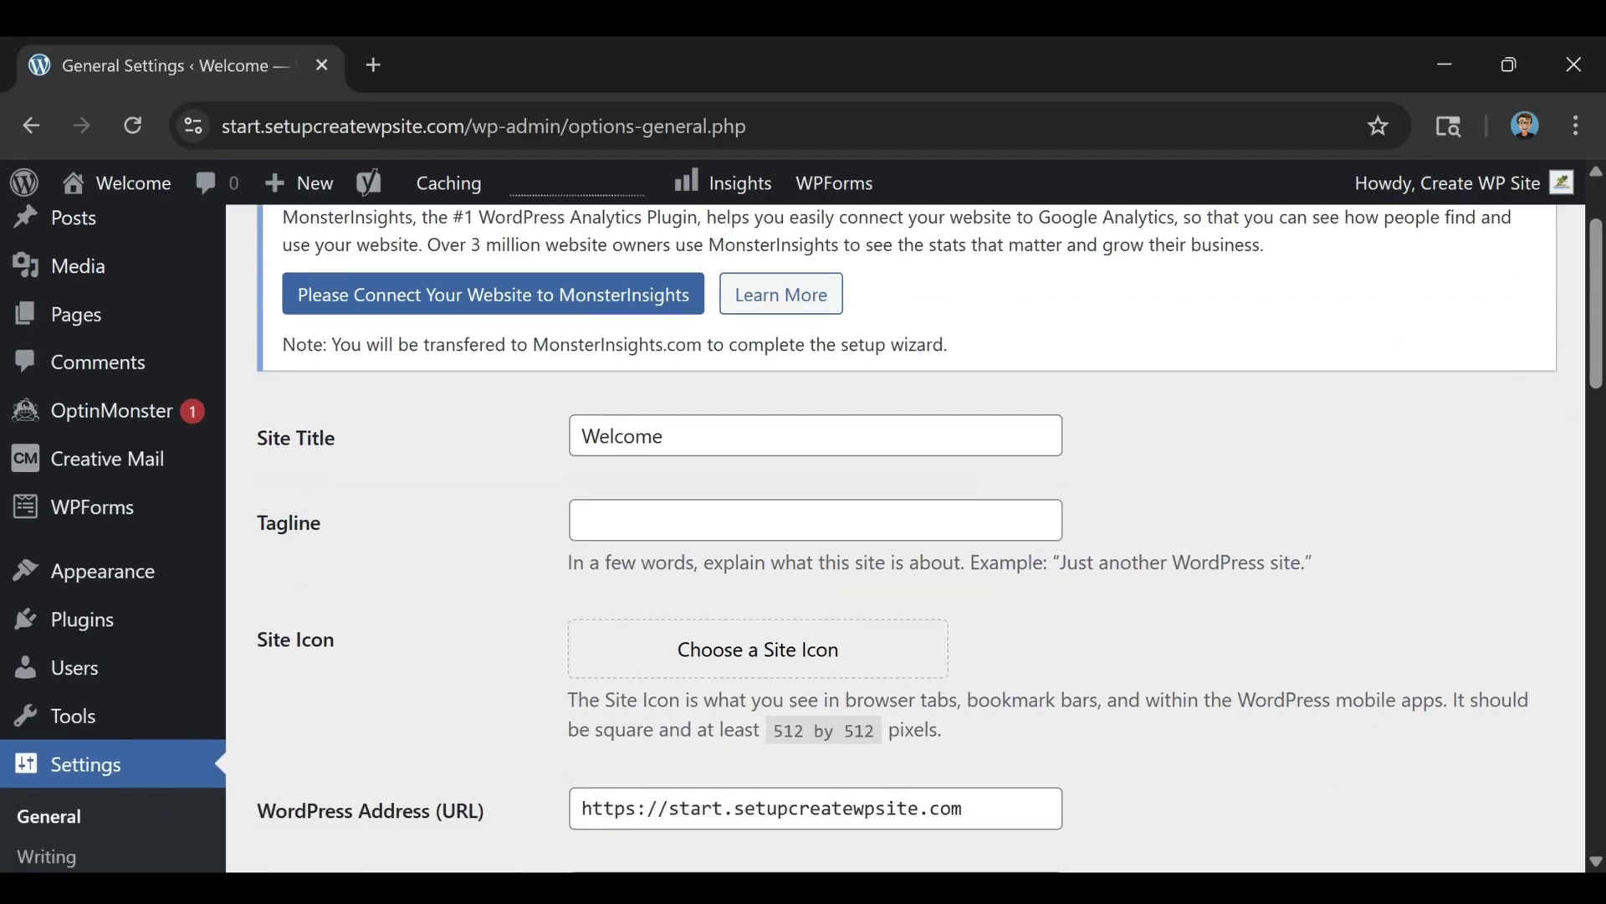
{"action": "scroll", "coordinate": [987, 469], "scroll_direction": "down", "scroll_amount": 2}
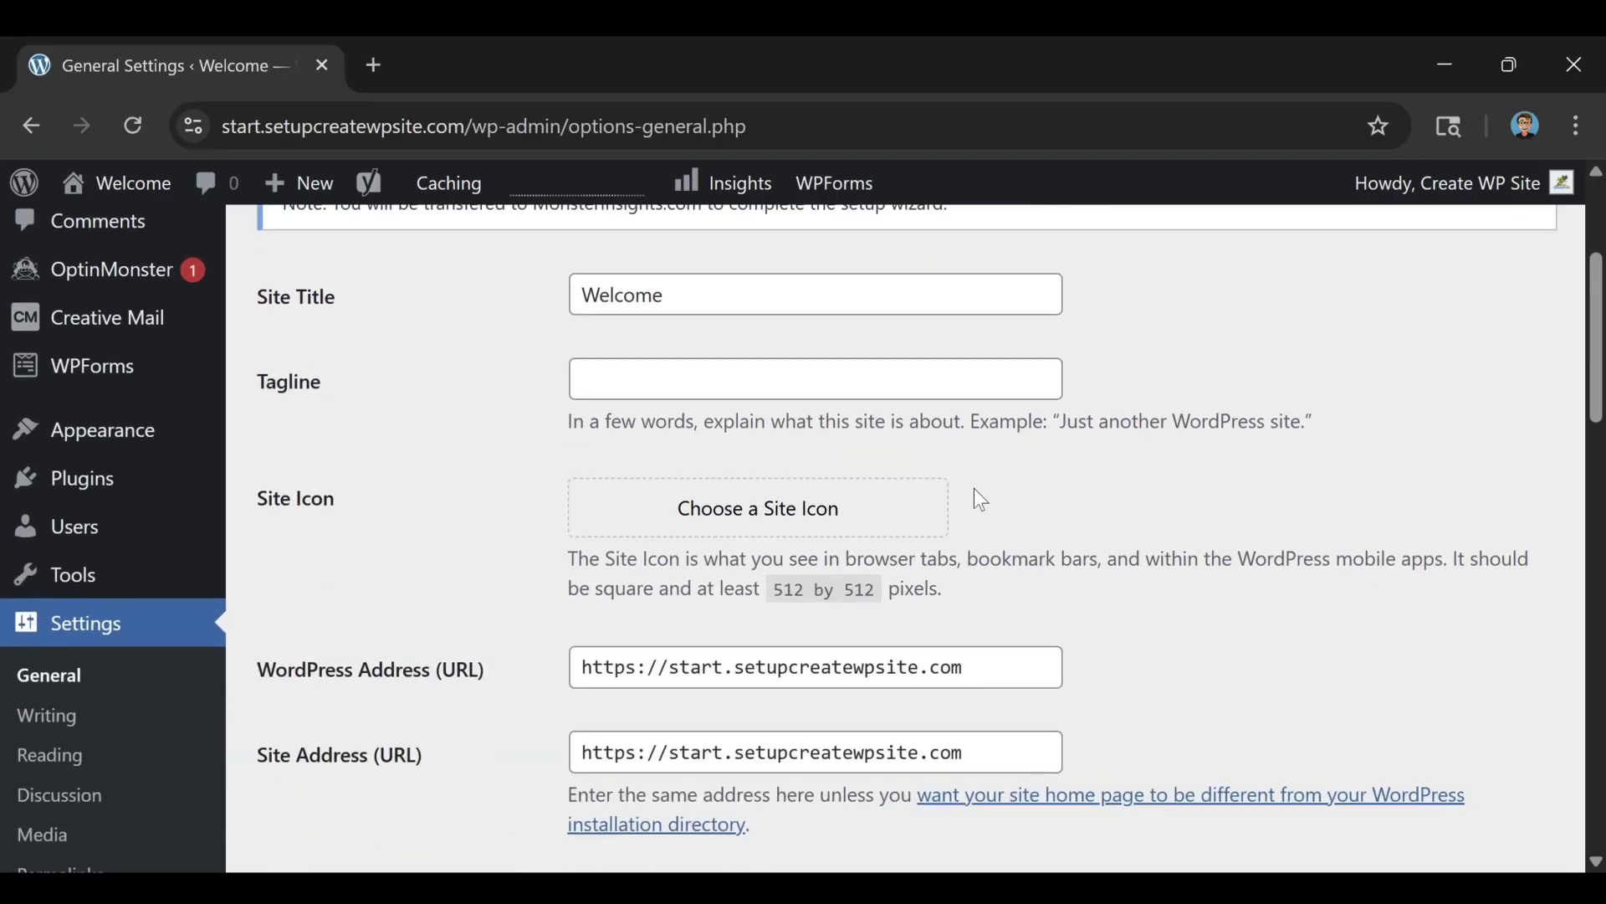
{"action": "scroll", "coordinate": [973, 489], "scroll_direction": "down", "scroll_amount": 5}
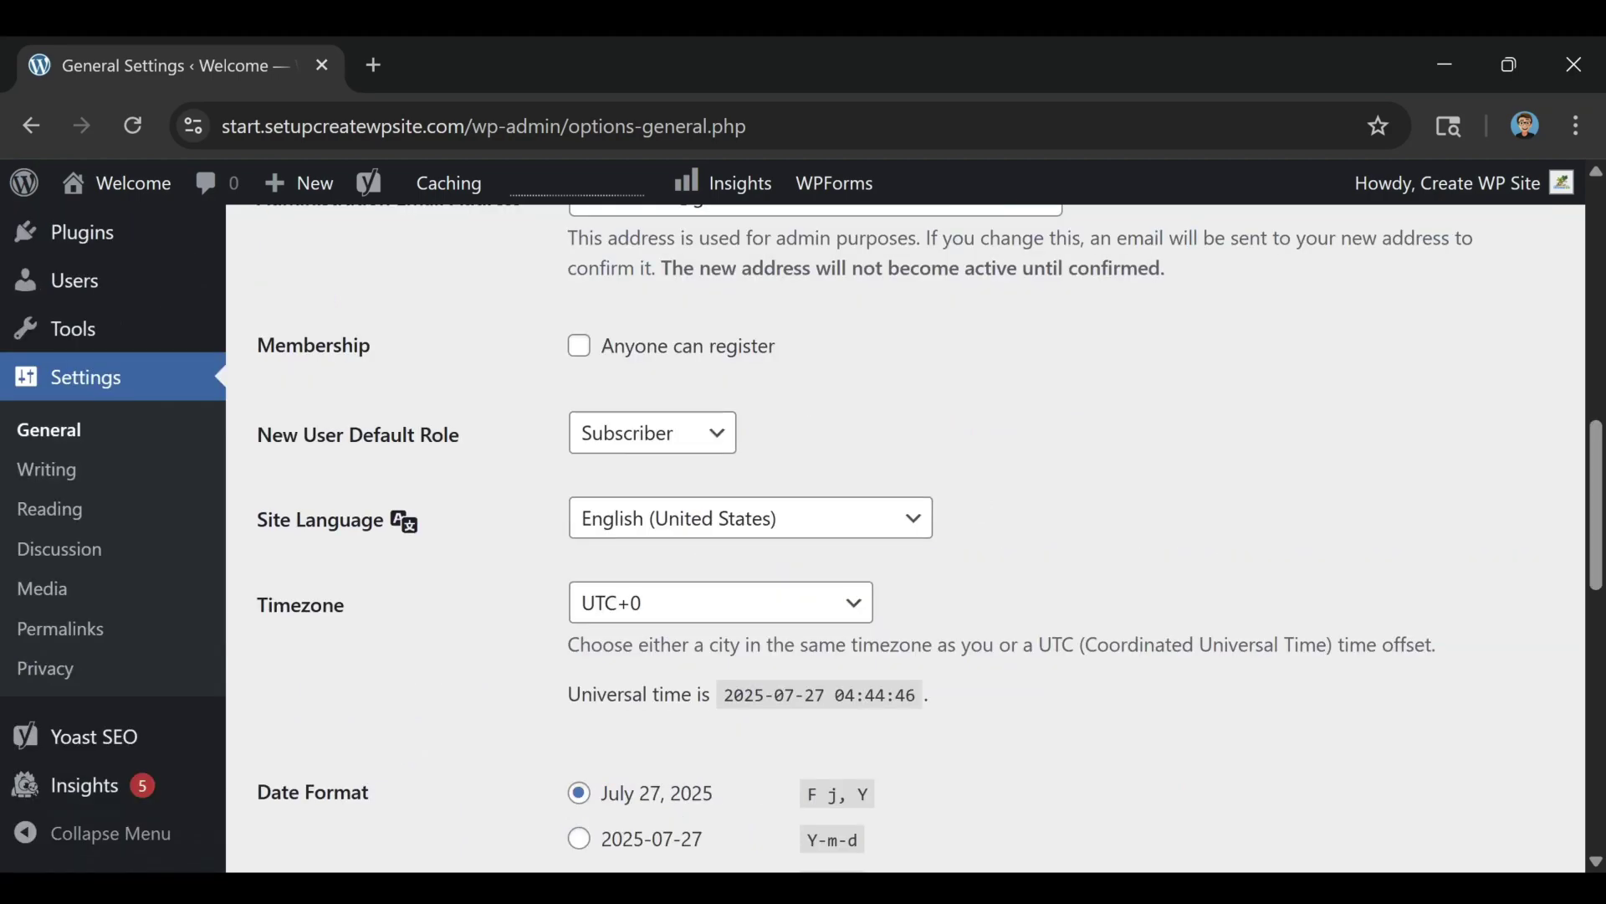
{"action": "scroll", "coordinate": [968, 513], "scroll_direction": "down", "scroll_amount": 15}
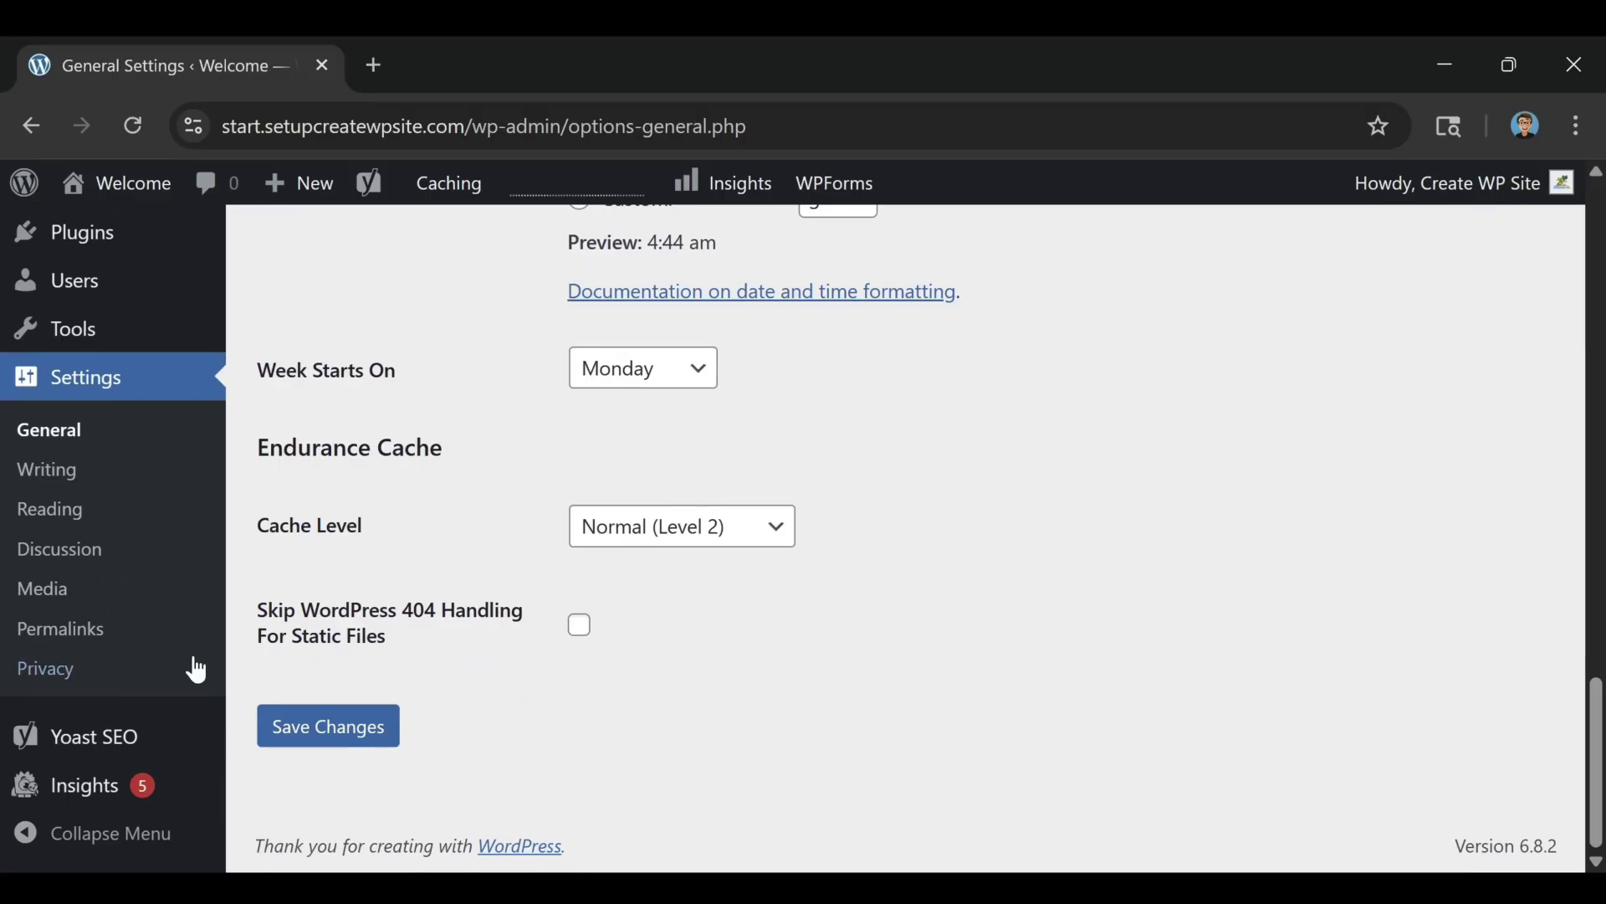
{"action": "left_click", "coordinate": [83, 644]}
Review the Post name permalink options, visit Tools, and return to the Dashboard
{"action": "scroll", "coordinate": [506, 674], "scroll_direction": "down", "scroll_amount": 7}
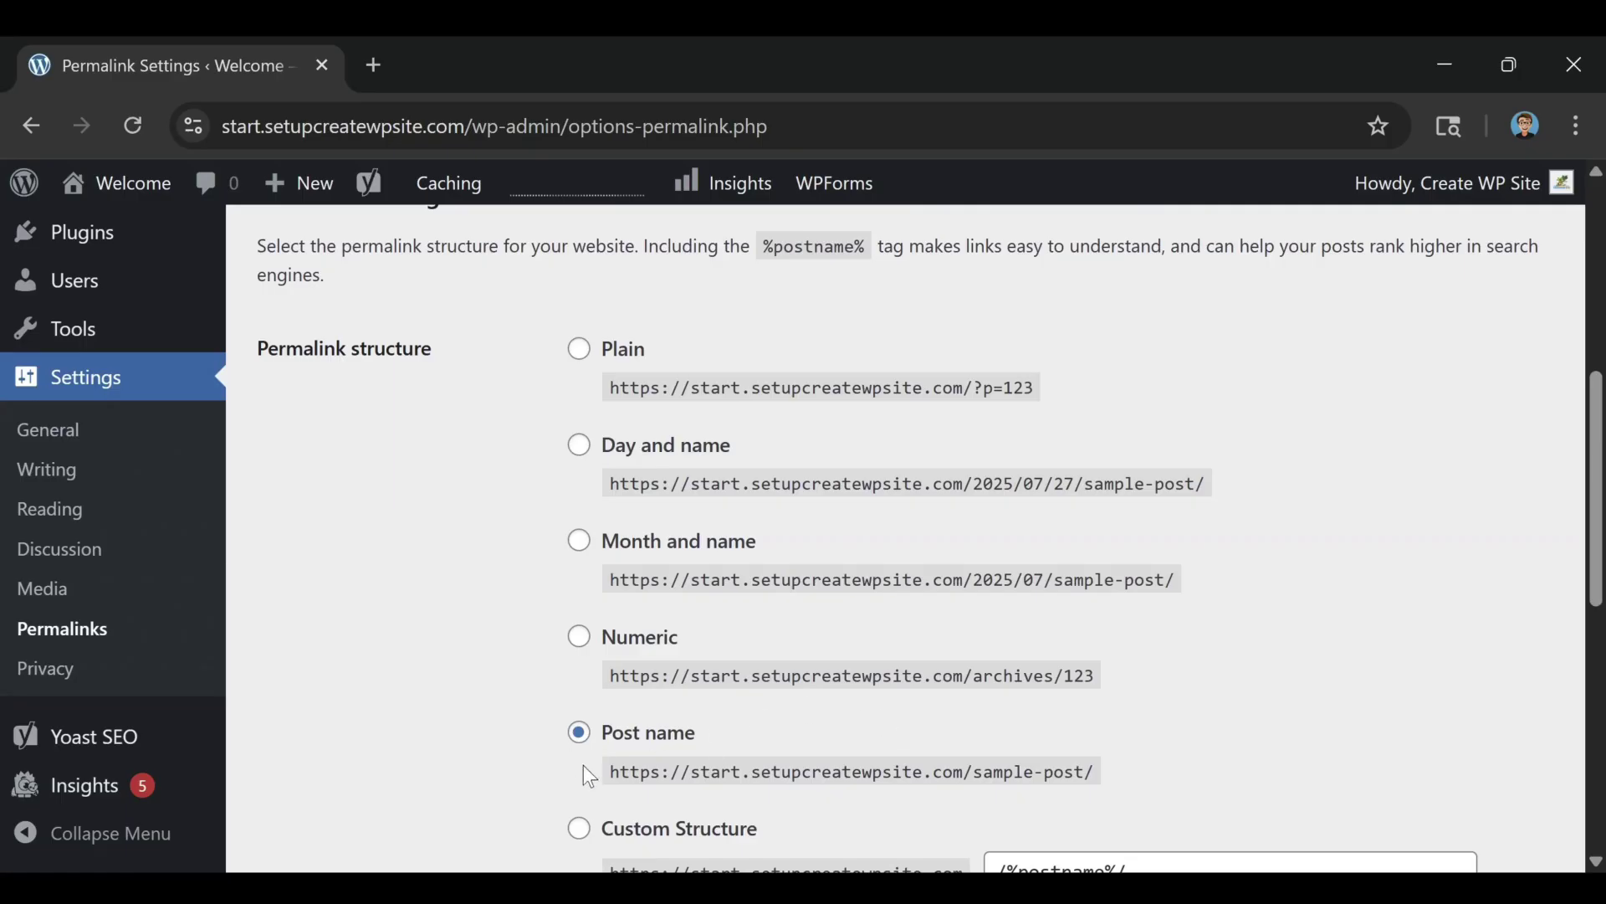
{"action": "scroll", "coordinate": [98, 563], "scroll_direction": "down", "scroll_amount": 5}
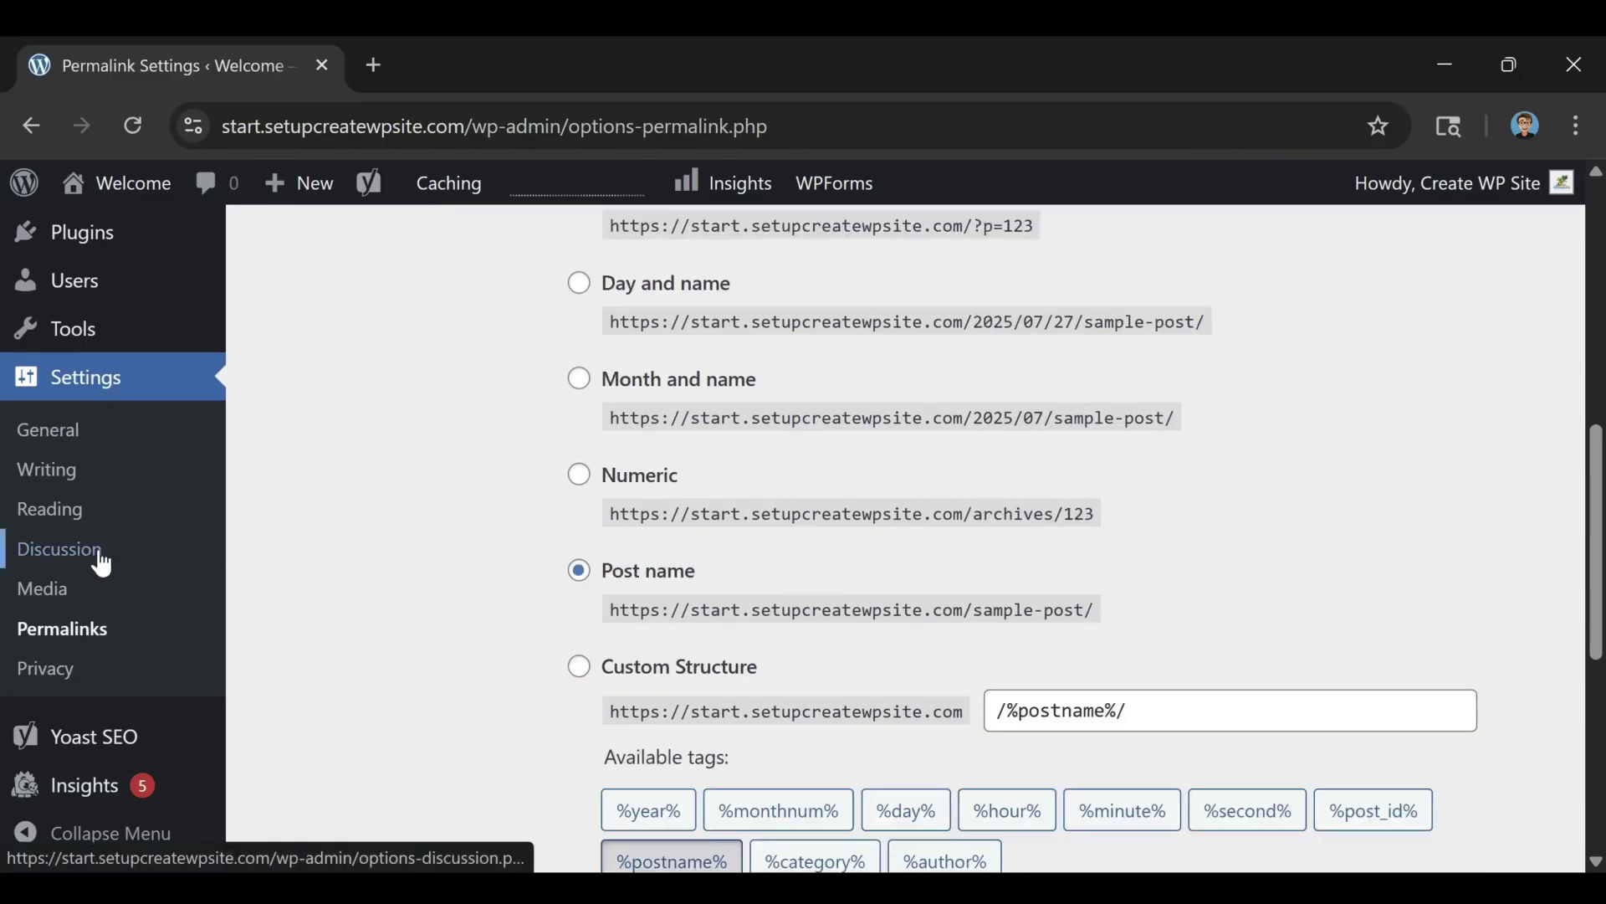
{"action": "left_click", "coordinate": [57, 326]}
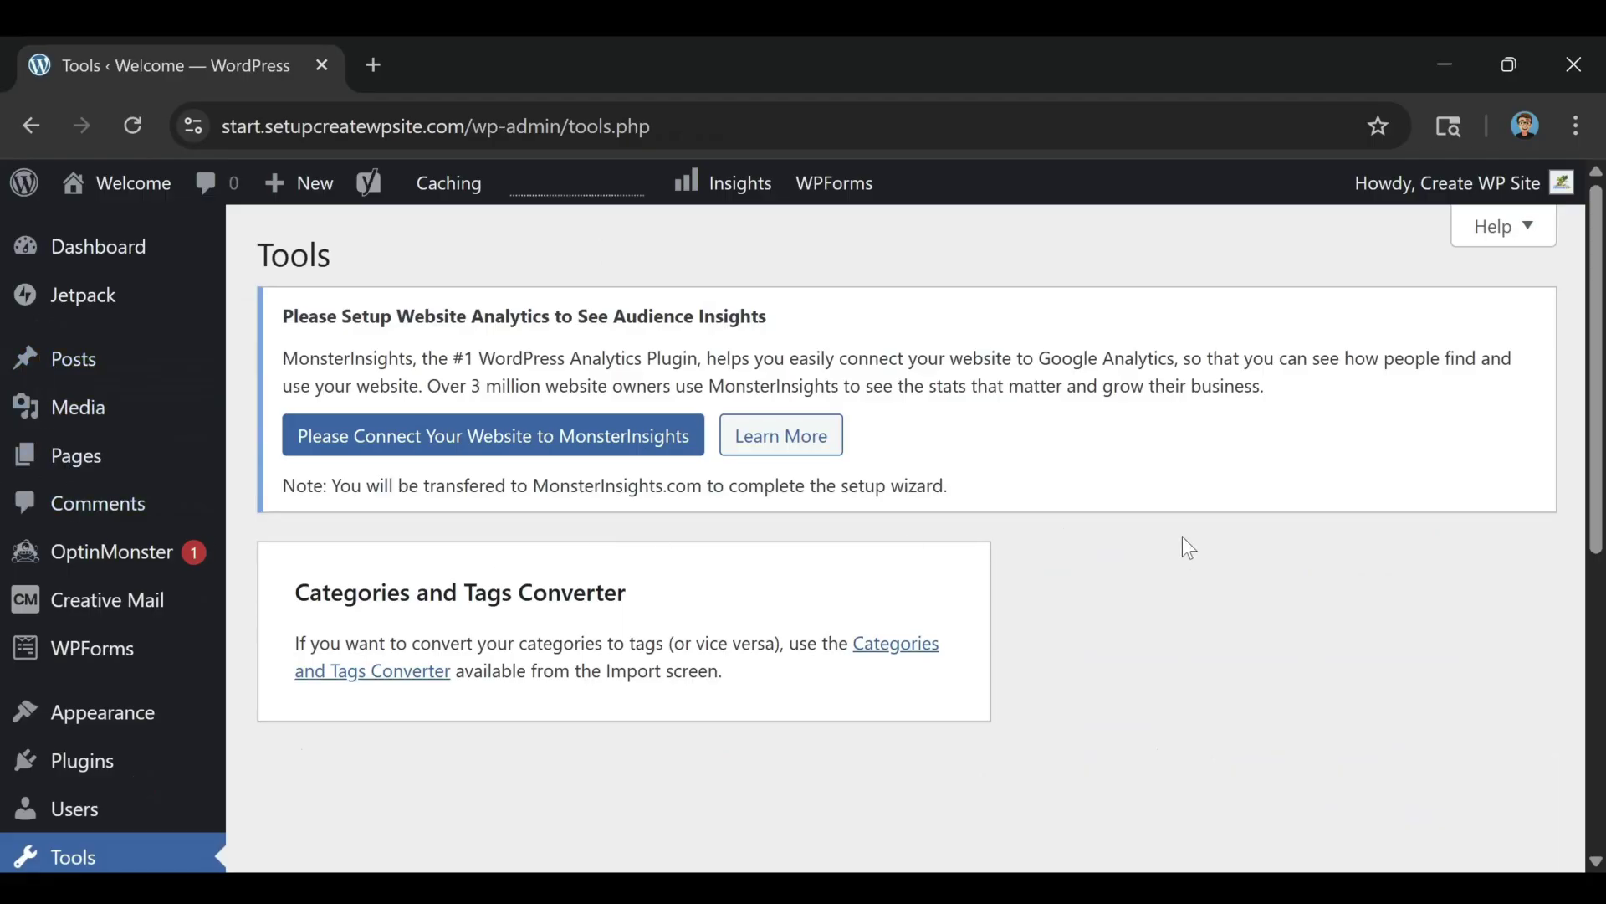
{"action": "left_click", "coordinate": [81, 262]}
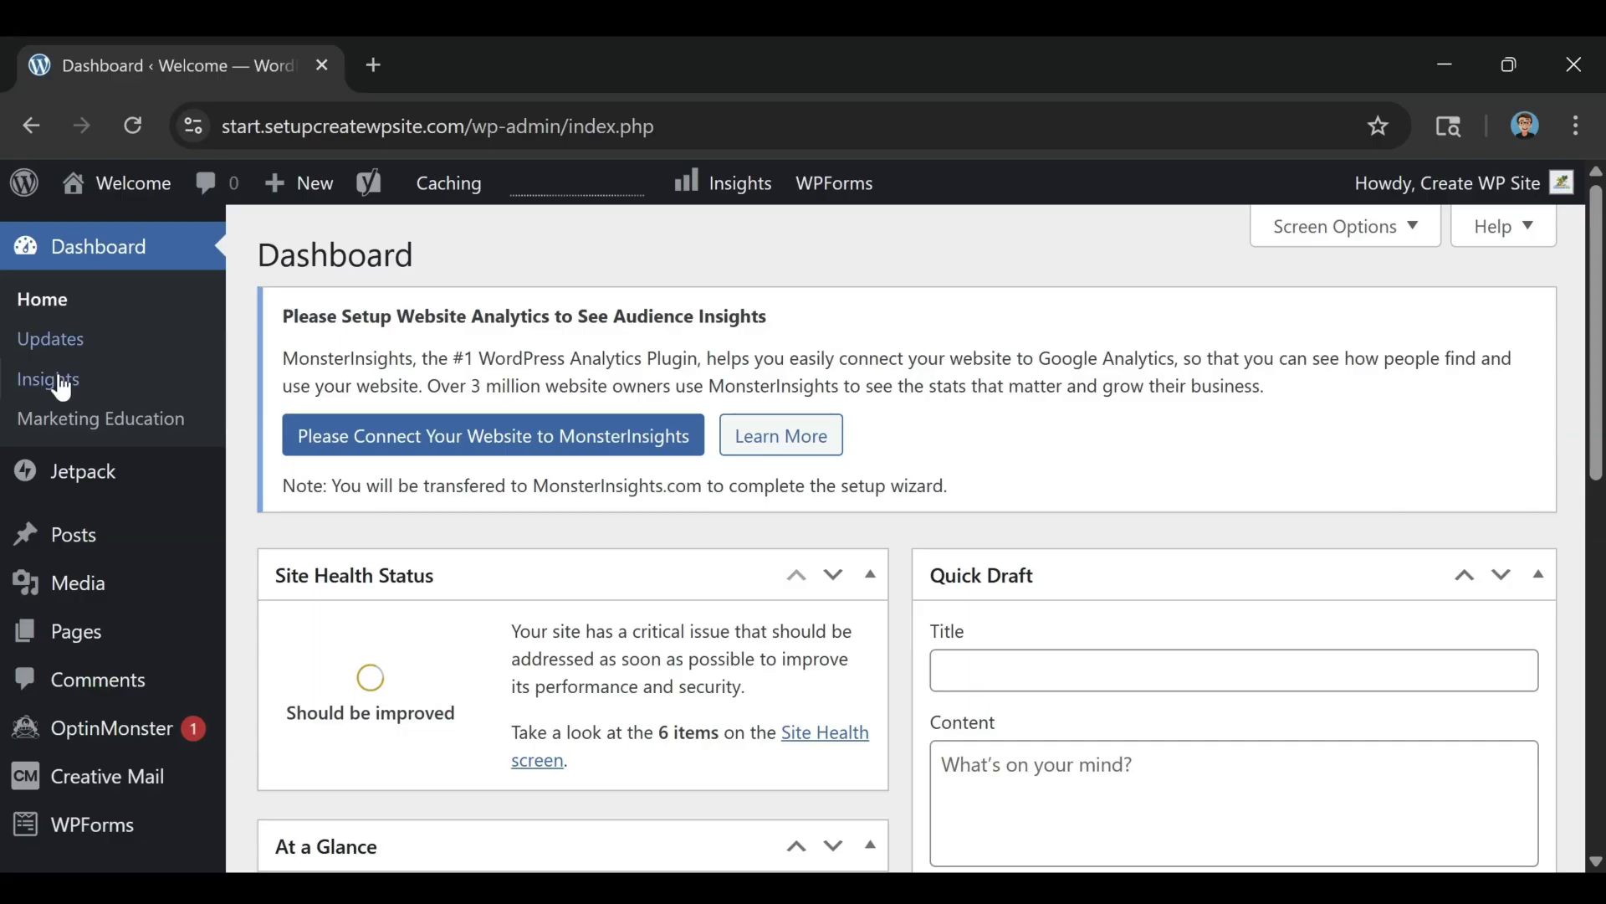
Zoom the browser out with Ctrl+minus so all Dashboard panels, including At a Glance, fit
{"action": "scroll", "coordinate": [56, 410], "scroll_direction": "down", "scroll_amount": 2}
{"action": "scroll", "coordinate": [55, 410], "scroll_direction": "down", "scroll_amount": 5}
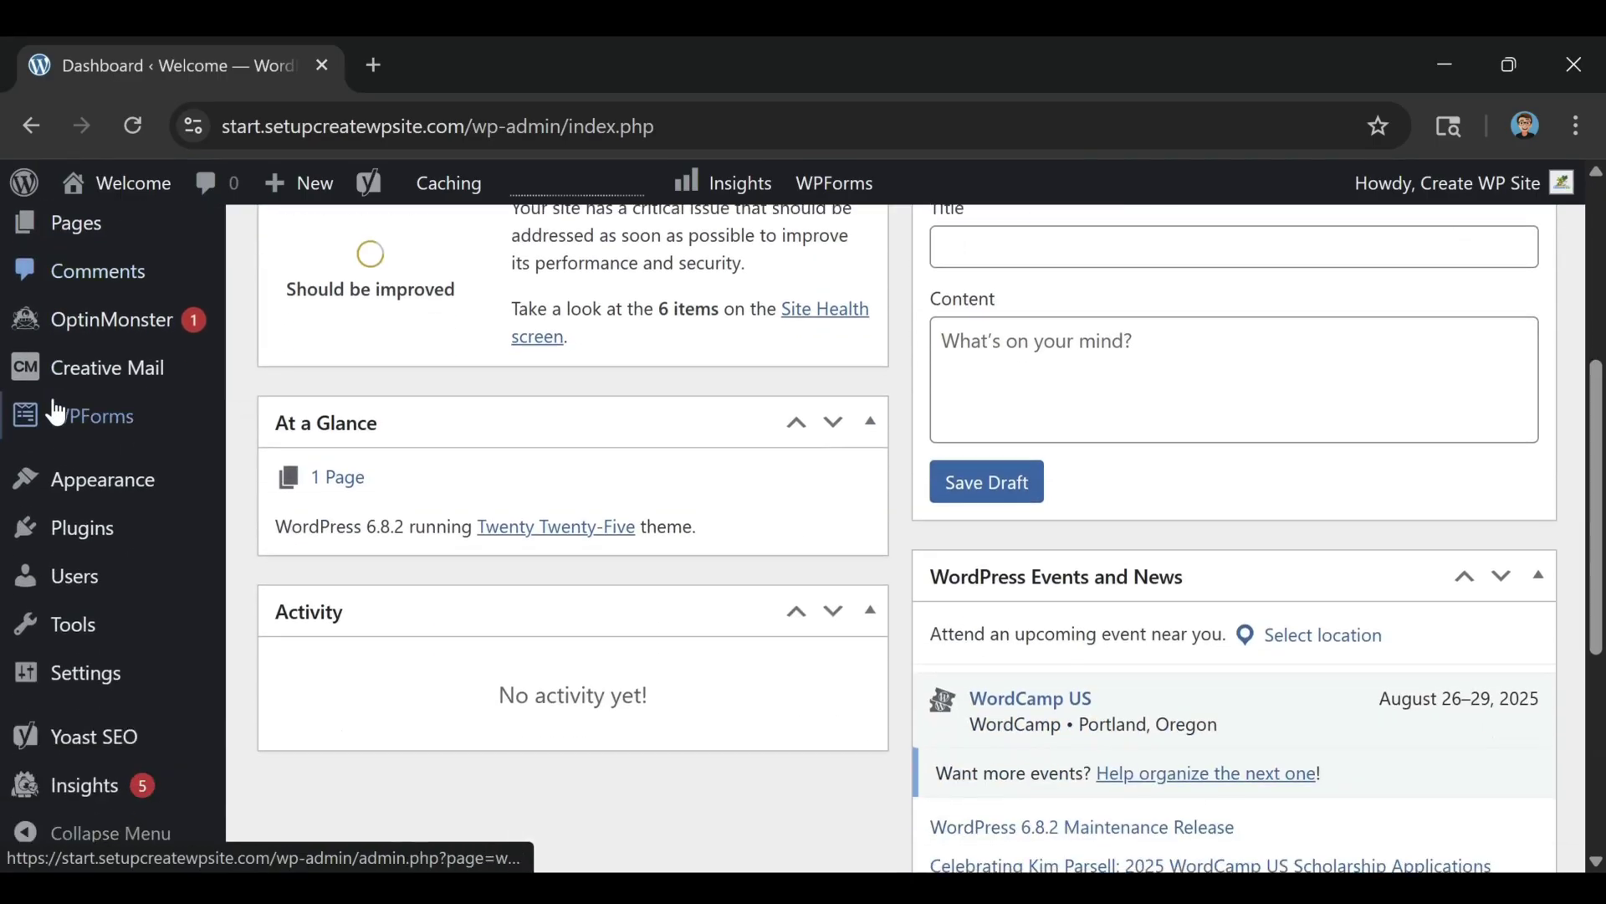
{"action": "mouse_move", "coordinate": [60, 431]}
{"action": "scroll", "coordinate": [60, 431], "scroll_direction": "up", "scroll_amount": 3}
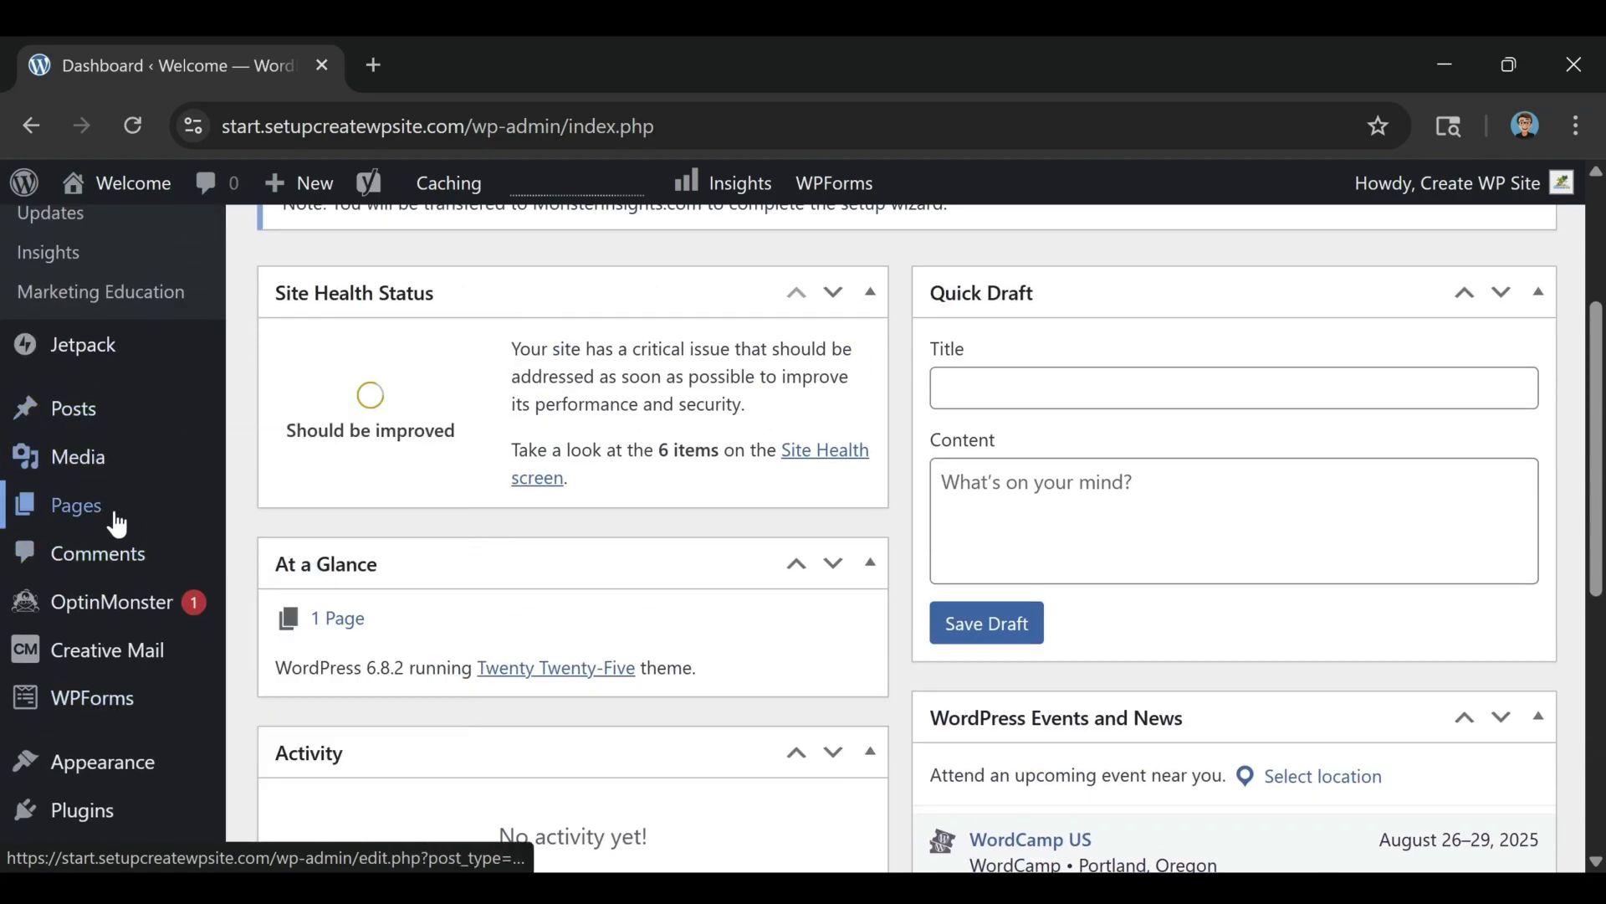
{"action": "scroll", "coordinate": [118, 764], "scroll_direction": "down", "scroll_amount": 3}
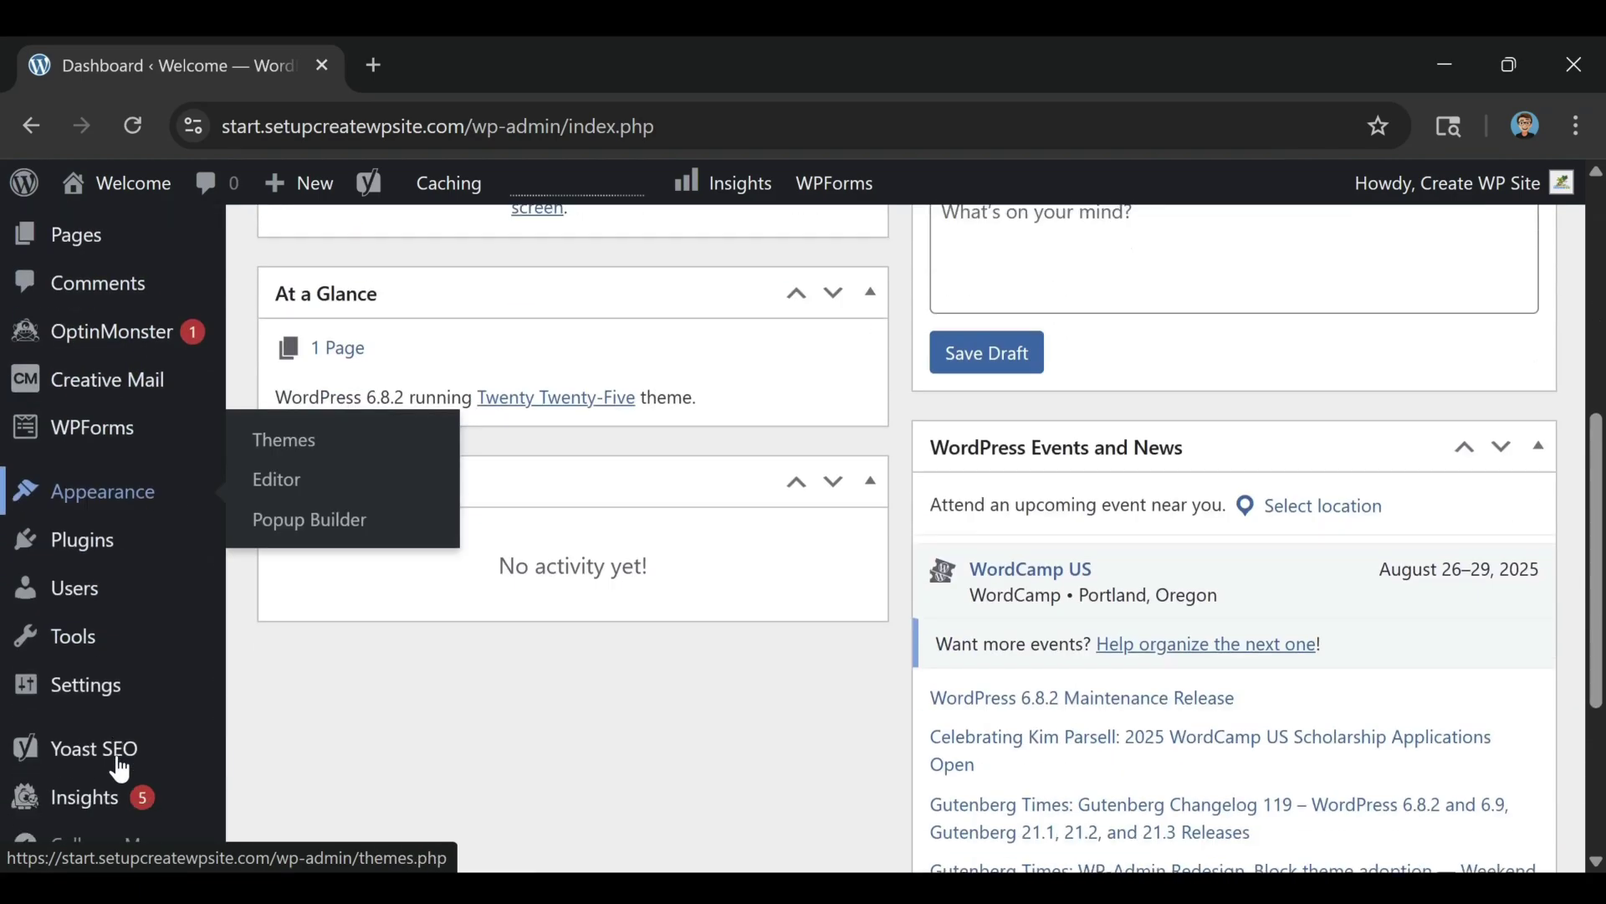
{"action": "mouse_move", "coordinate": [113, 682]}
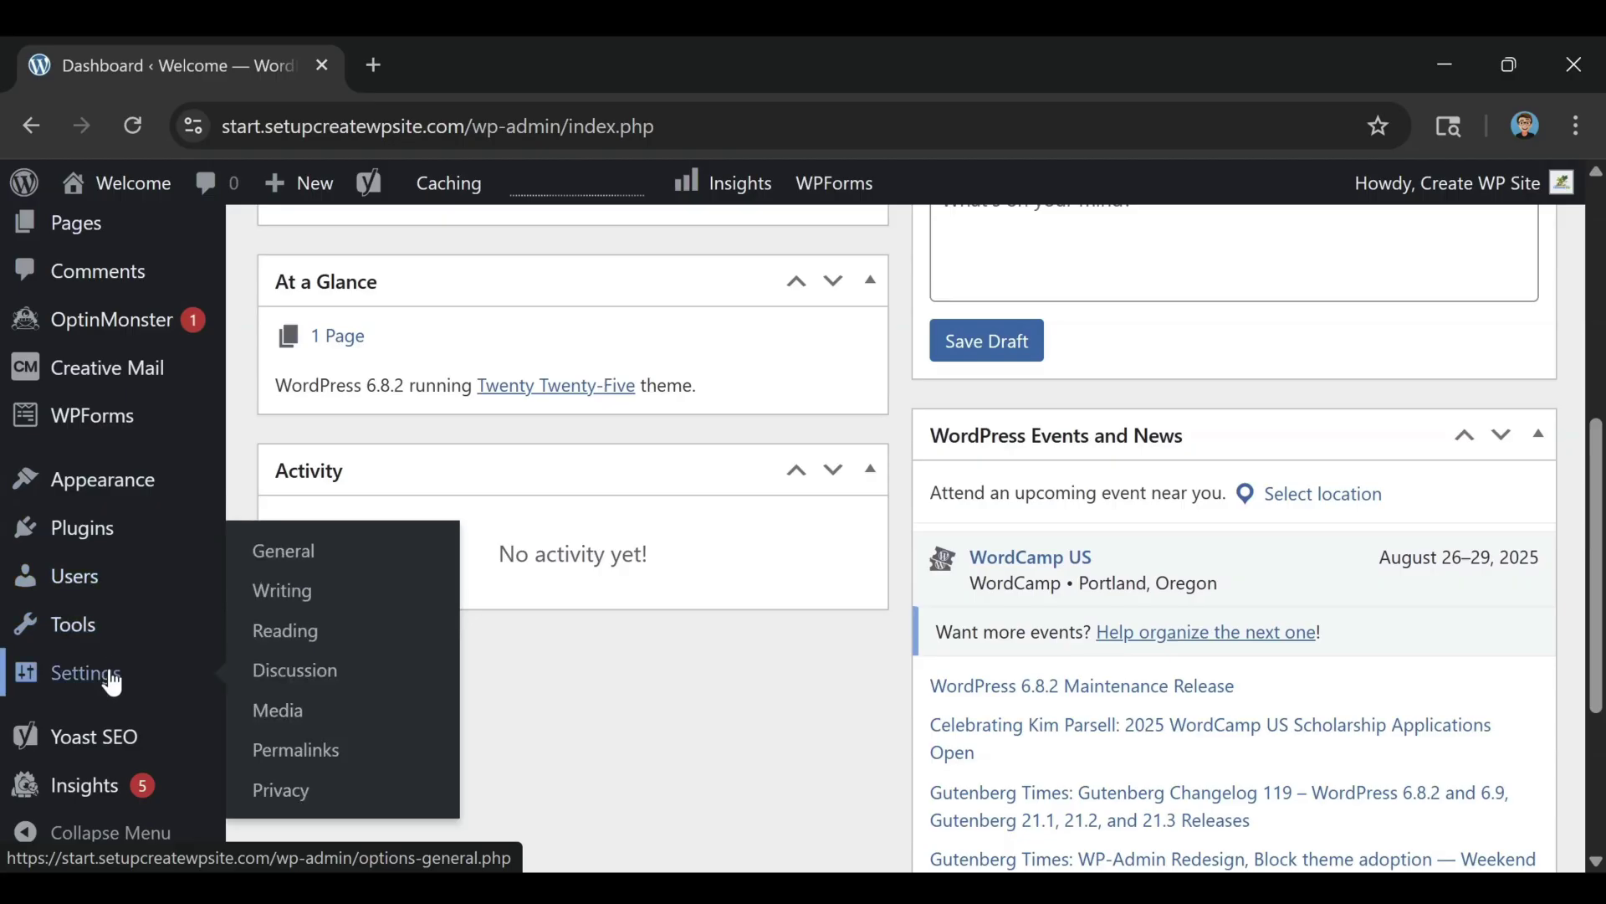
{"action": "scroll", "coordinate": [112, 682], "scroll_direction": "up", "scroll_amount": 6}
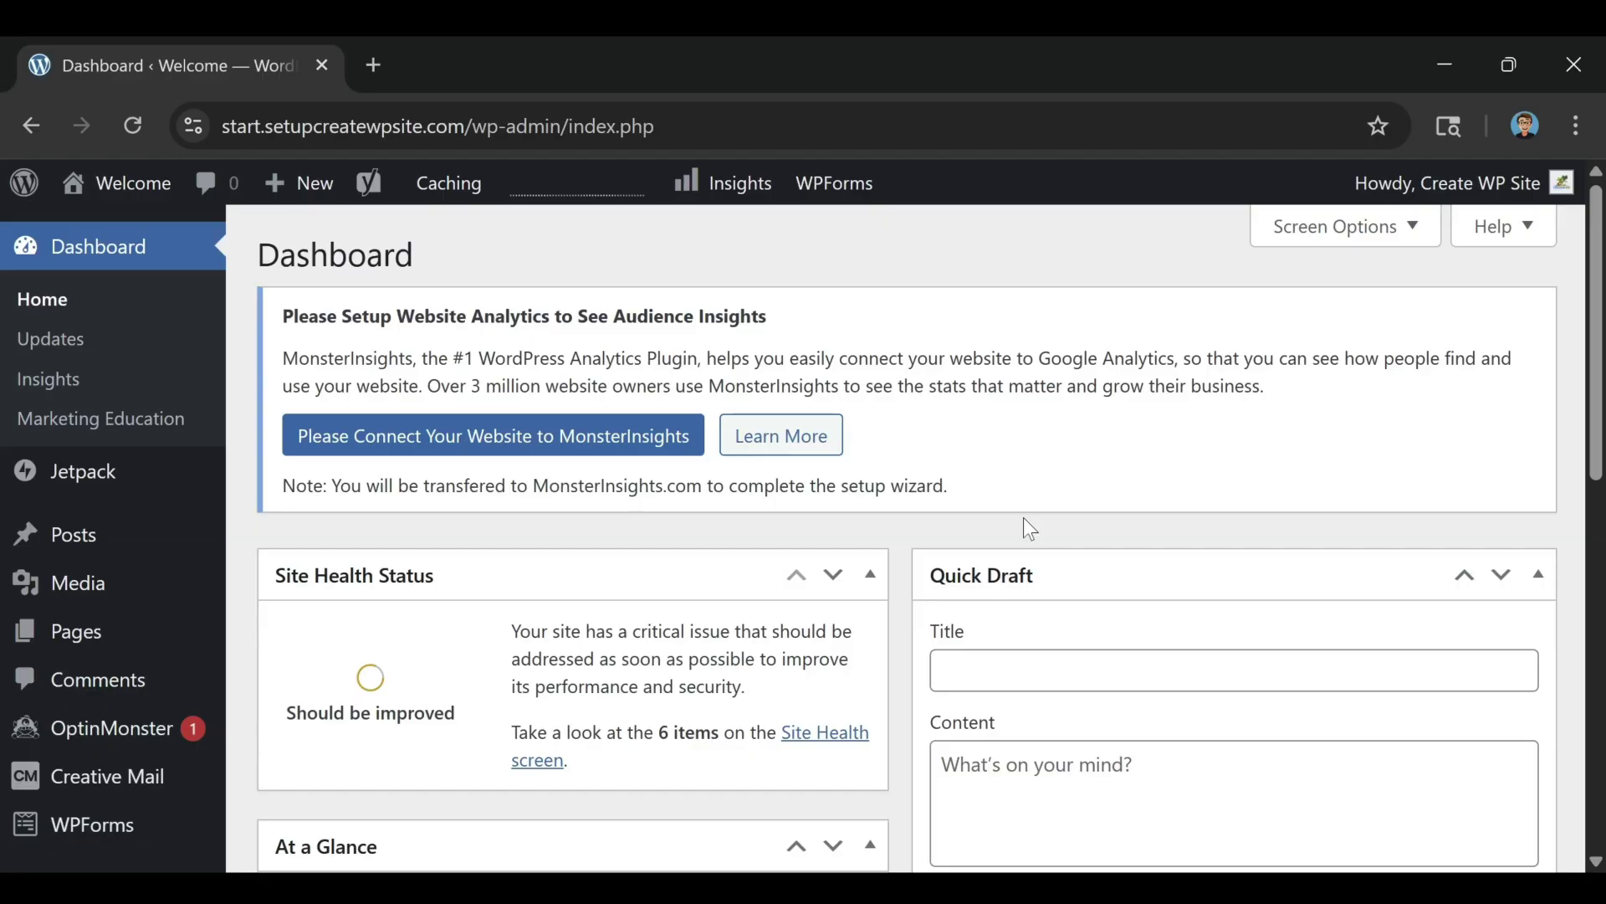
{"action": "key", "text": "ctrl+minus"}
{"action": "key", "text": "ctrl+minus"}
{"action": "key", "text": "ctrl+minus"}
{"action": "key", "text": "ctrl+minus"}
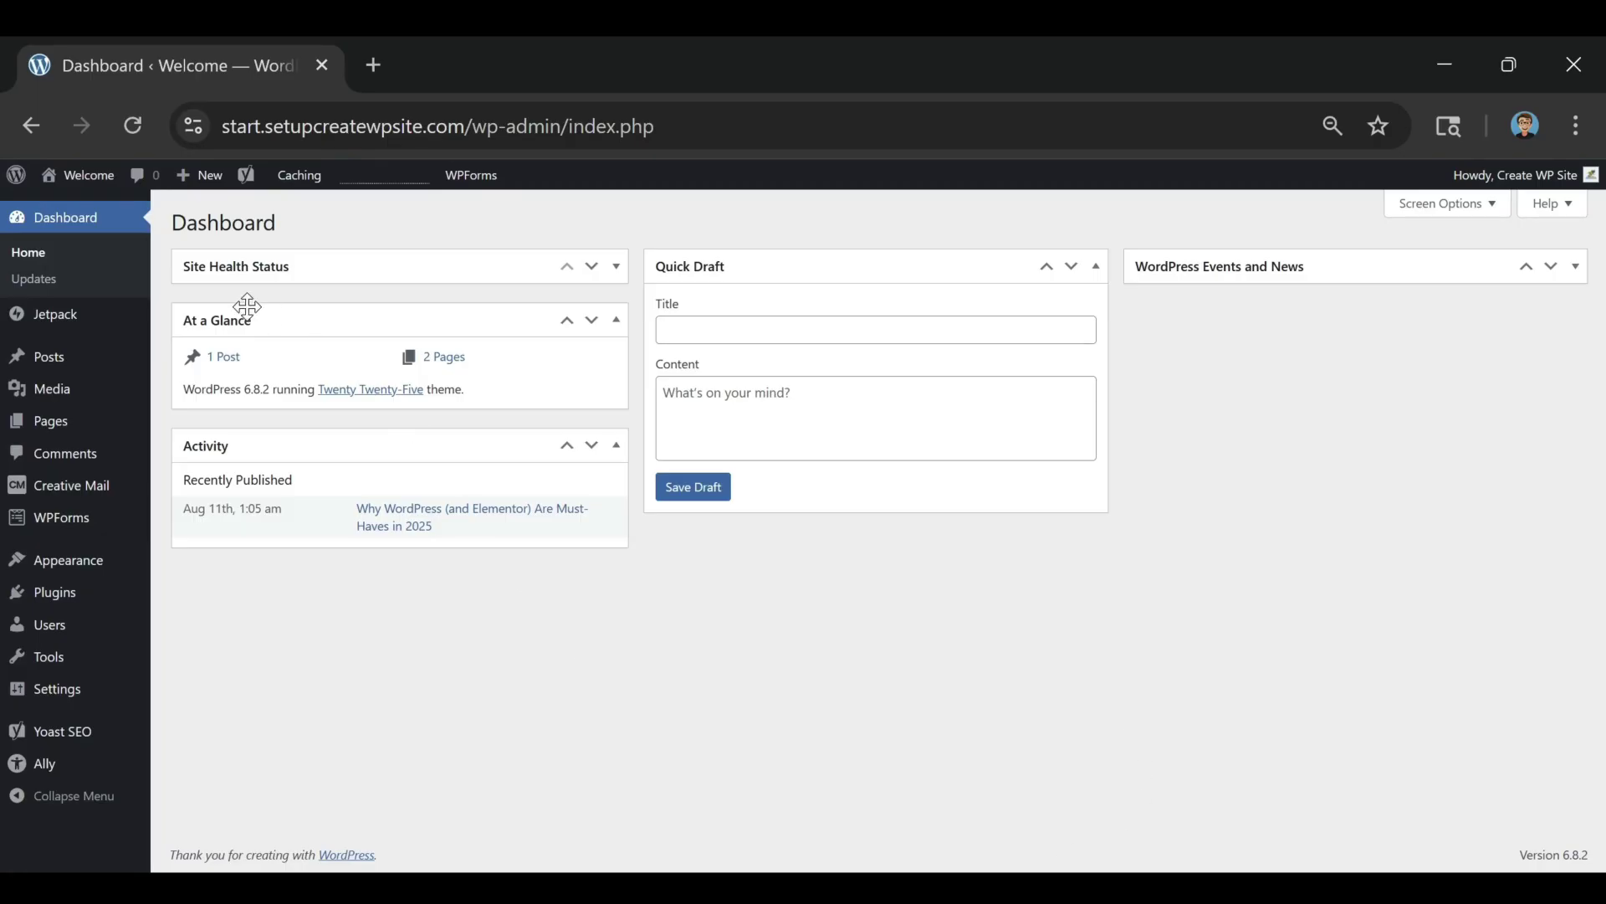
In the Pages list, select Sample Page and show the Bulk actions options
{"action": "left_click", "coordinate": [61, 436]}
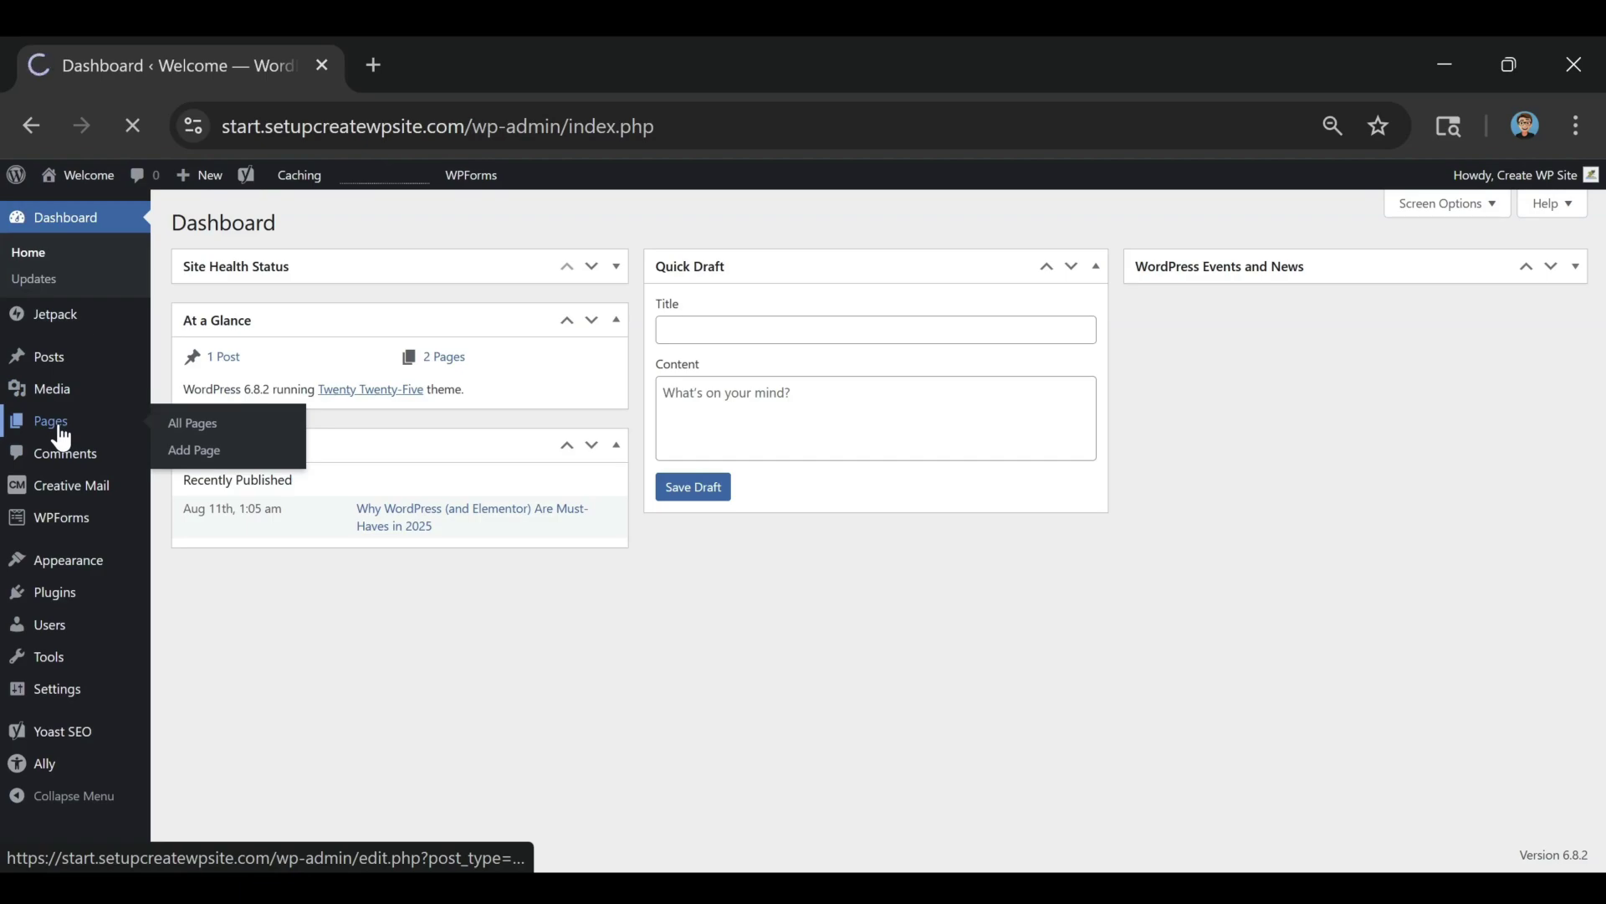
{"action": "mouse_move", "coordinate": [289, 498]}
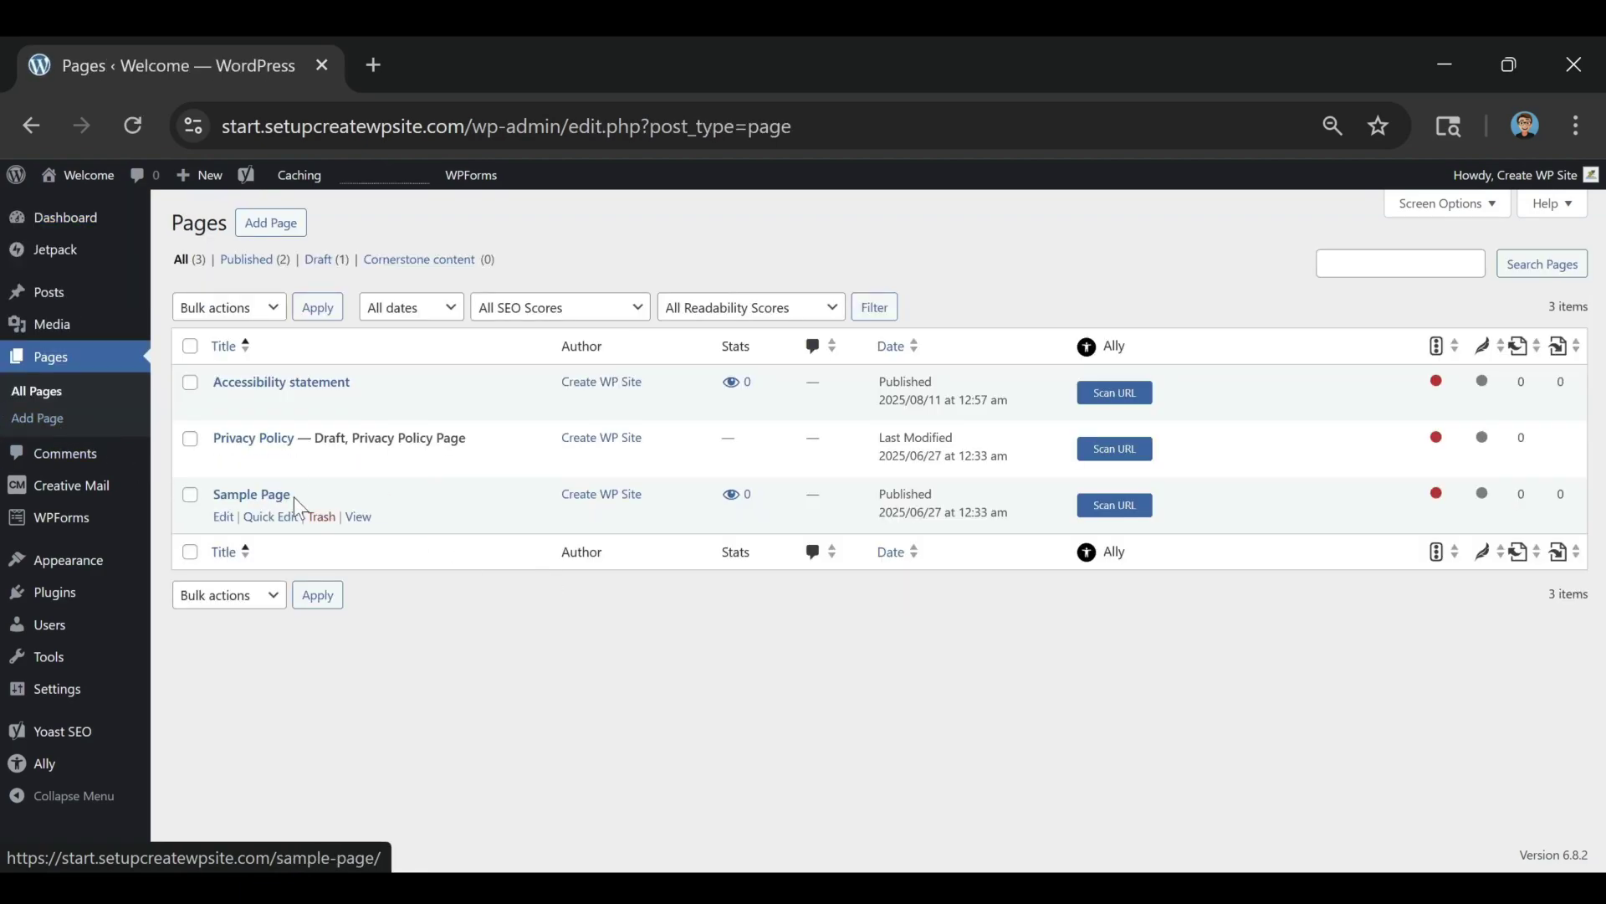
{"action": "left_click", "coordinate": [192, 496]}
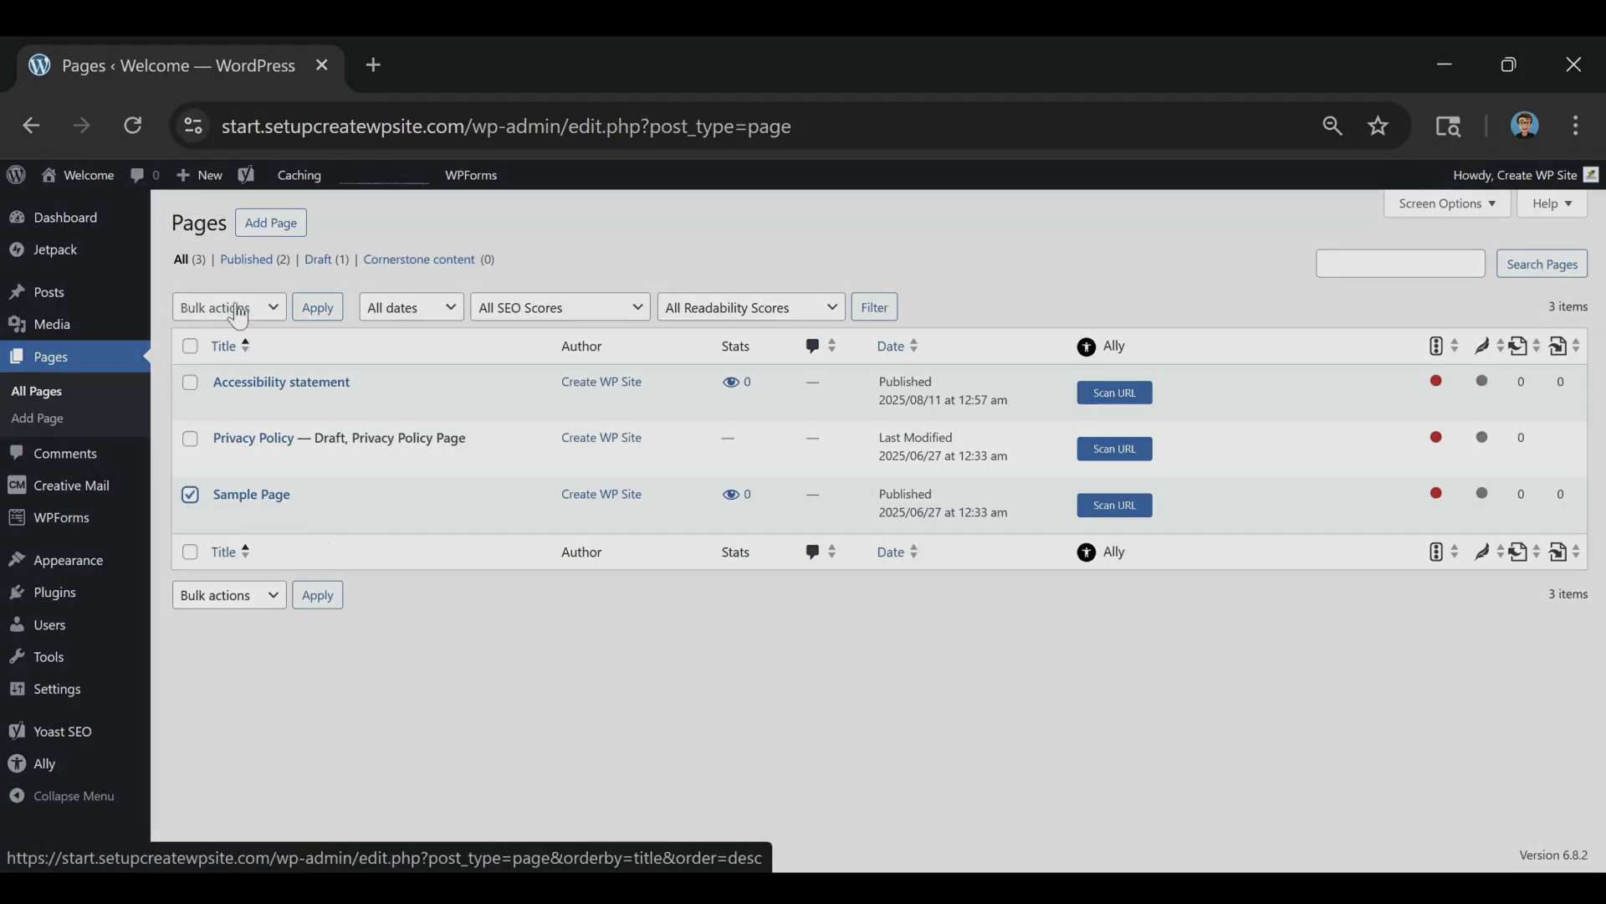
{"action": "left_click", "coordinate": [238, 309]}
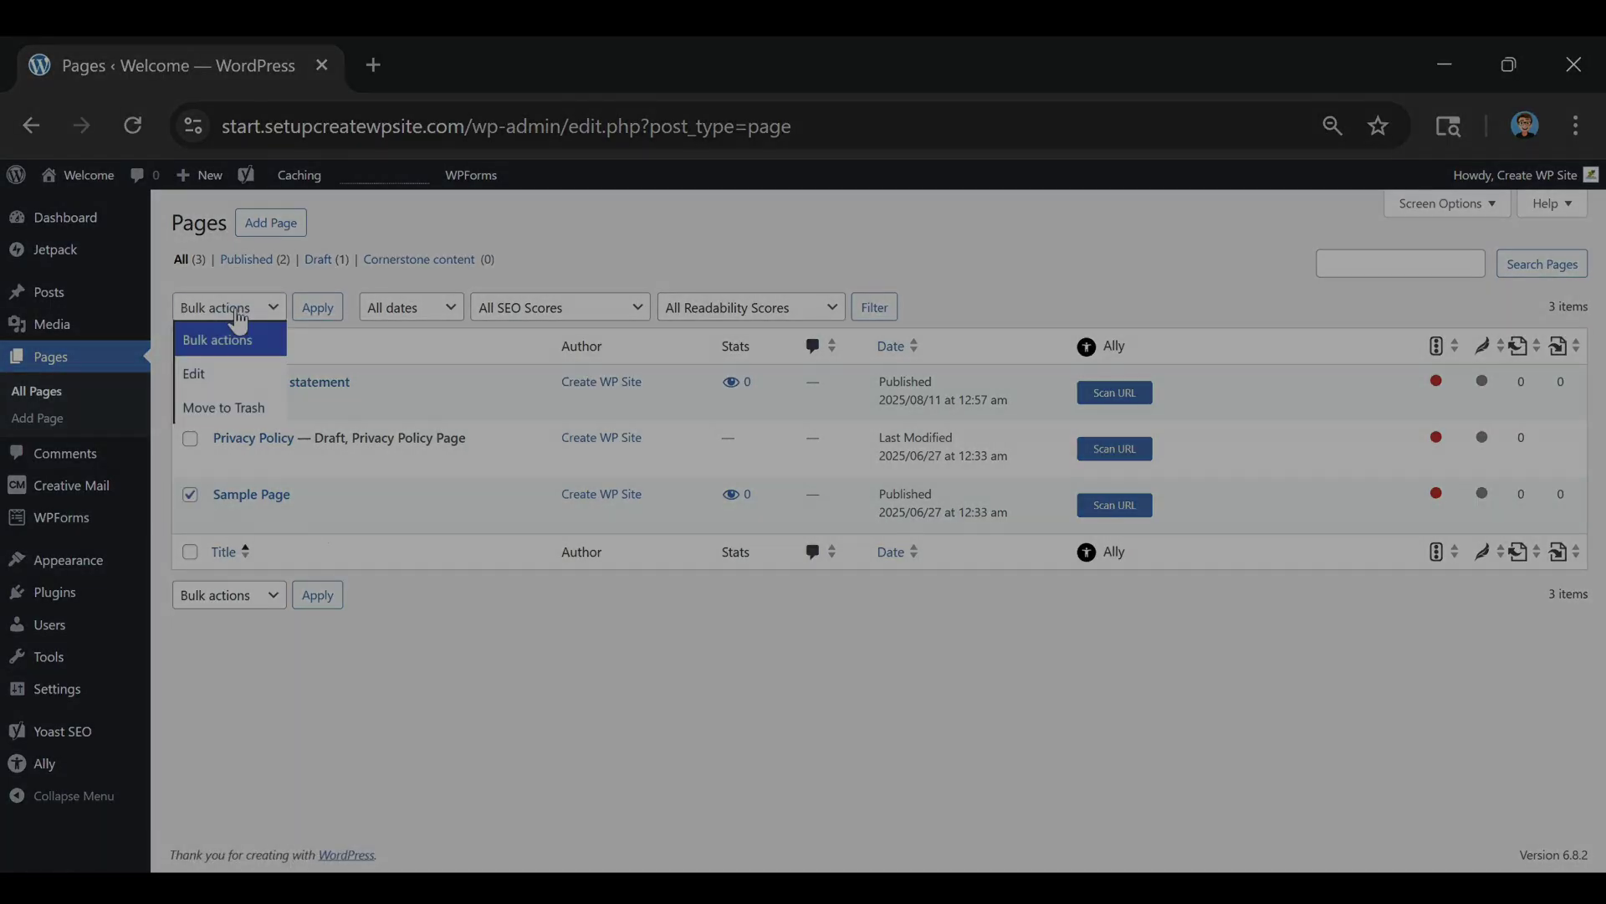